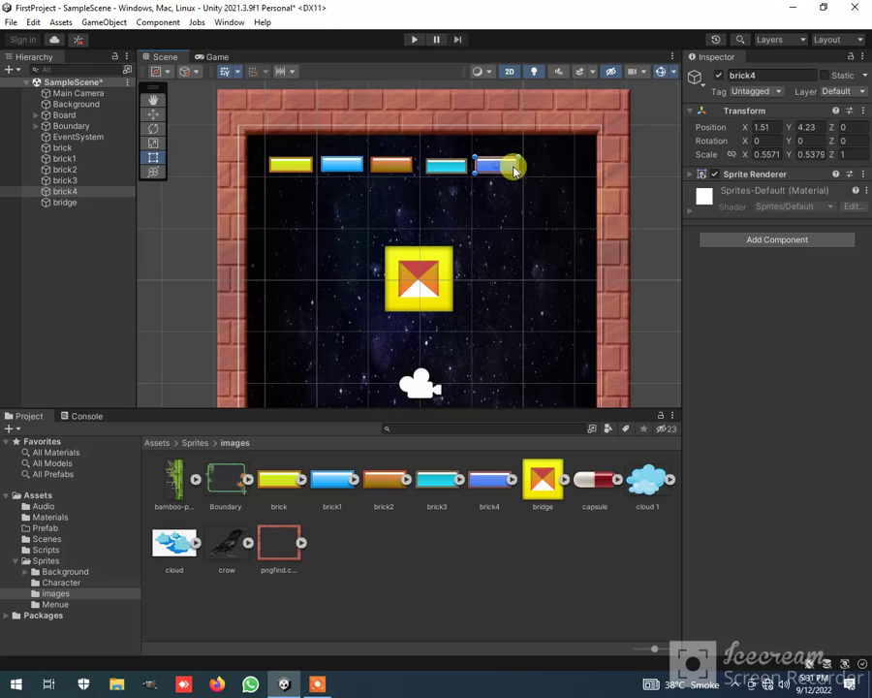
Step: Align brick2 at about X -0.52, Y 4.24 and brick3 at about X 0.5, Y 4.217 with Y scale about 0.604
{"action": "left_click", "coordinate": [455, 168]}
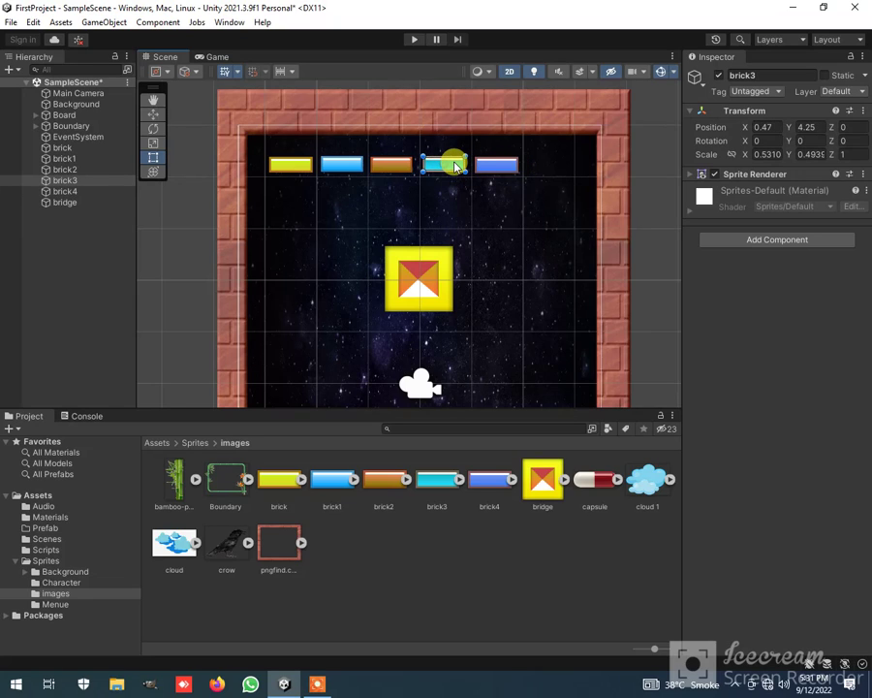
{"action": "left_click", "coordinate": [405, 172]}
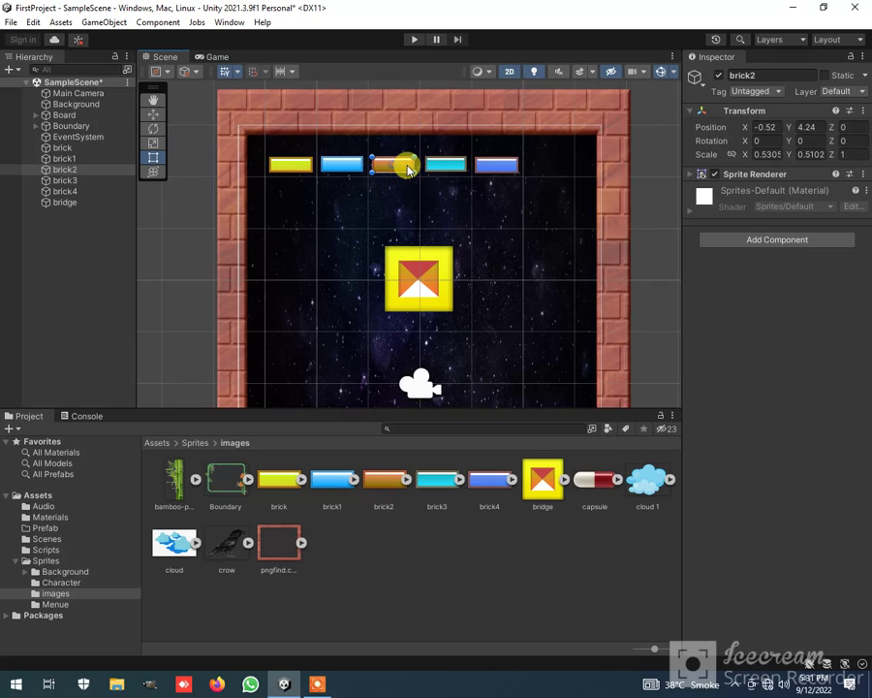
{"action": "left_click", "coordinate": [466, 207]}
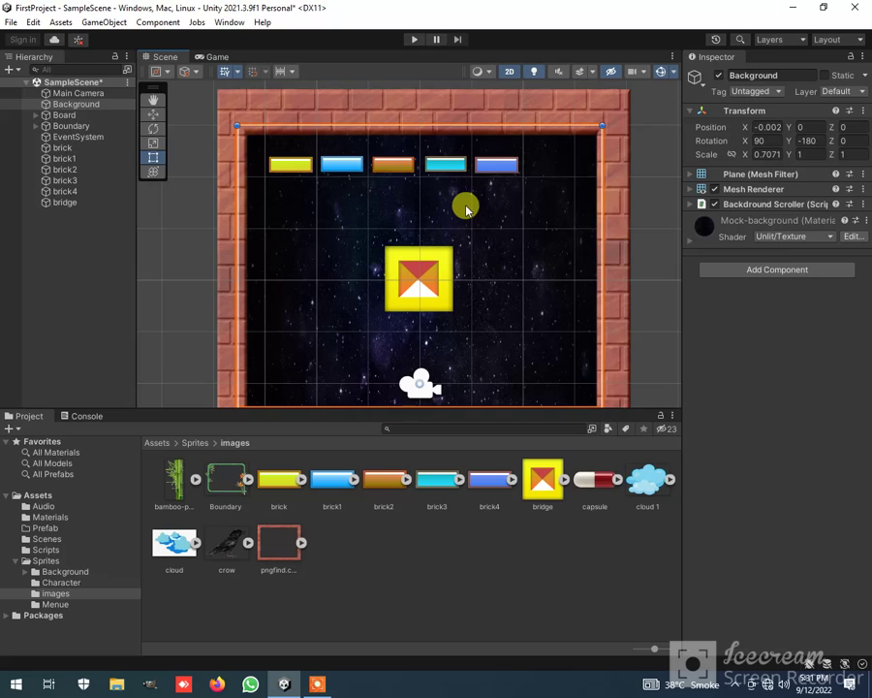
{"action": "left_click", "coordinate": [451, 169]}
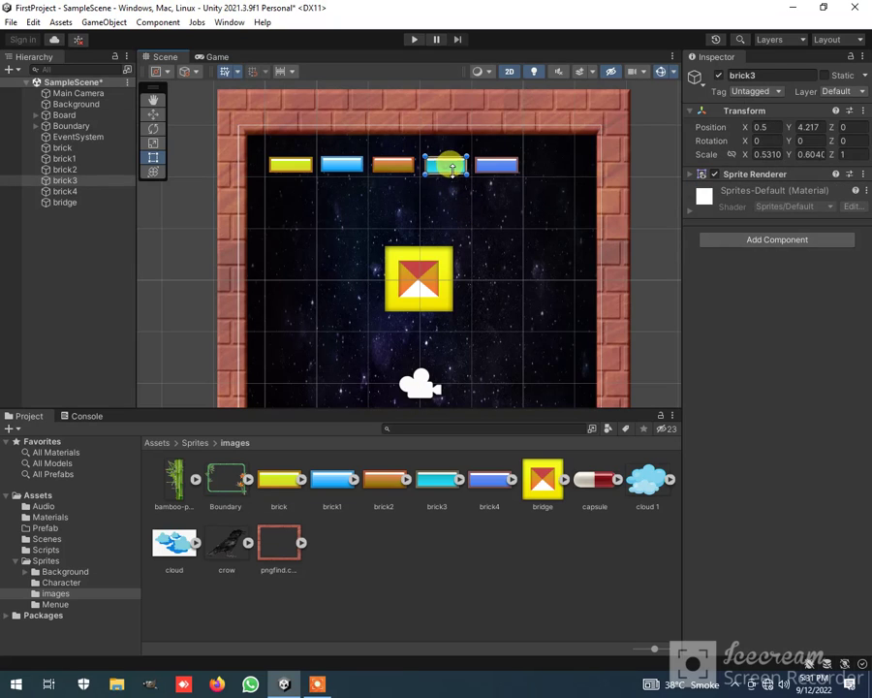
{"action": "left_click", "coordinate": [431, 210]}
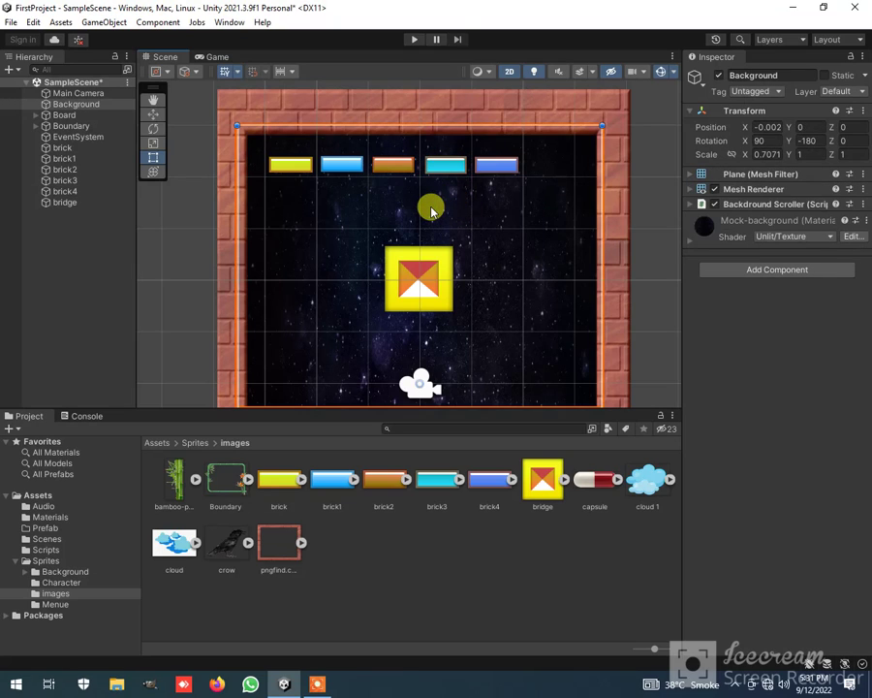
Step: Add a Rigidbody 2D with Body Type Kinematic to all five bricks and the bridge
{"action": "left_click", "coordinate": [74, 148]}
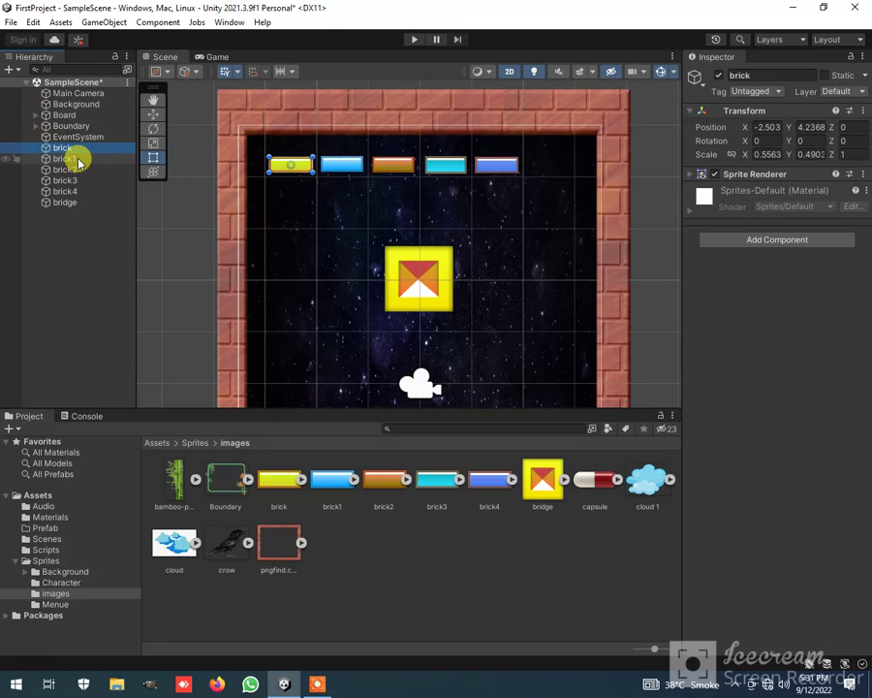
{"action": "left_click", "coordinate": [76, 205], "text": "shift"}
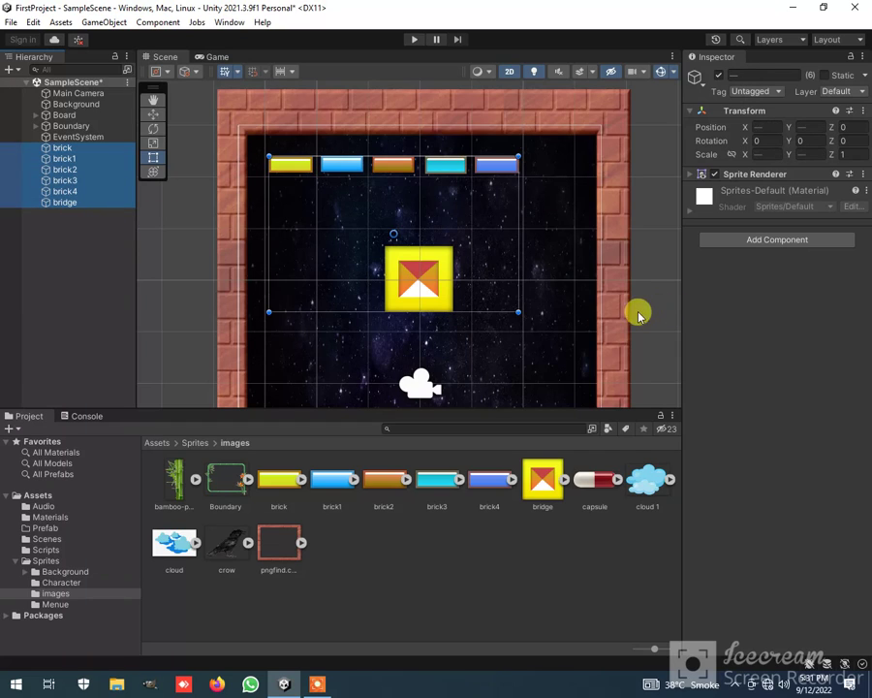
{"action": "left_click", "coordinate": [770, 242]}
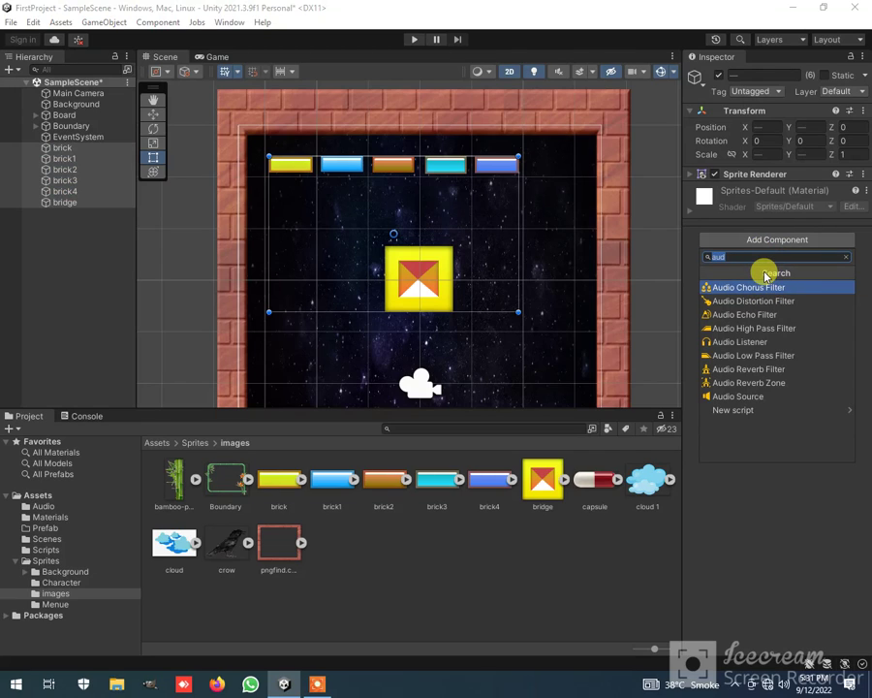
{"action": "type", "text": "rigid"}
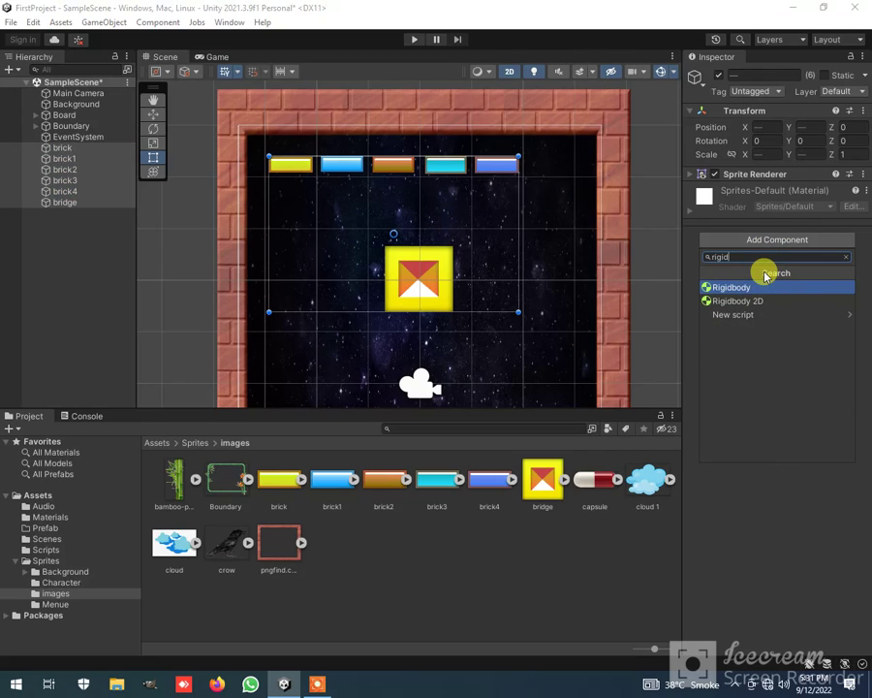
{"action": "left_click", "coordinate": [766, 300]}
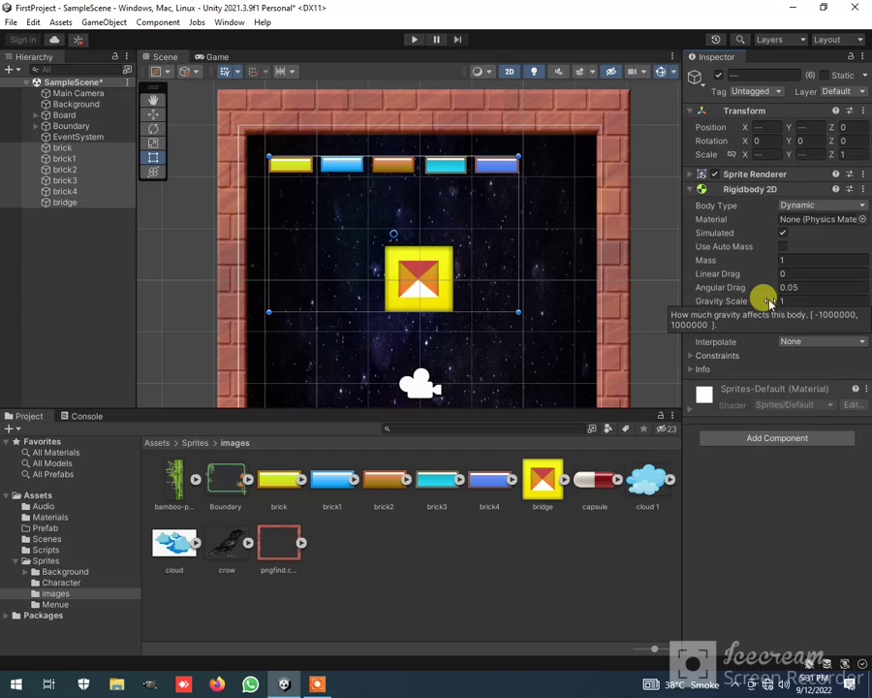
{"action": "left_click", "coordinate": [806, 205]}
{"action": "left_click", "coordinate": [809, 236]}
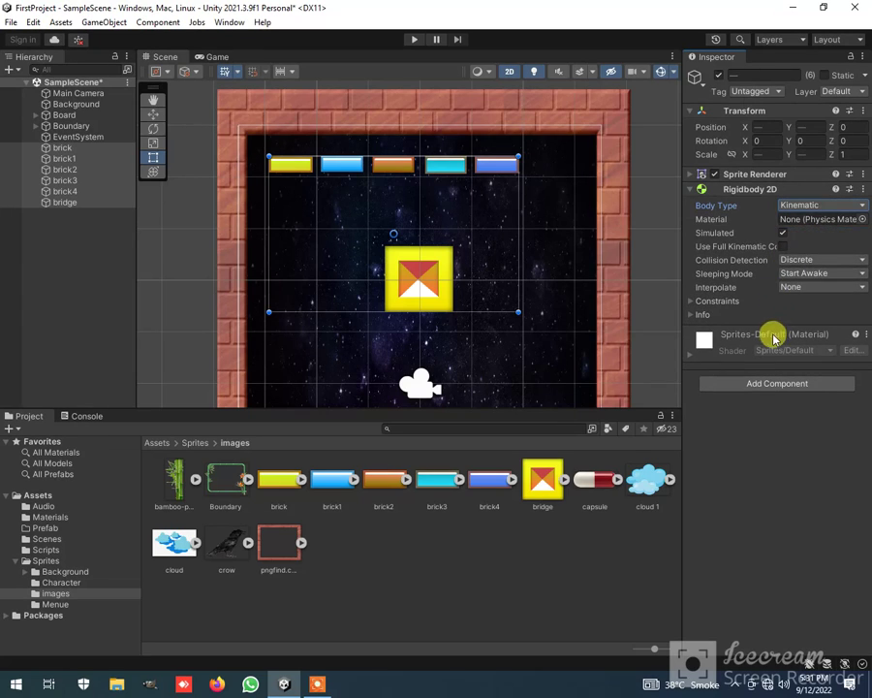
{"action": "left_click", "coordinate": [692, 189]}
Step: Add a Box Collider 2D to the five bricks and the bridge
{"action": "left_click", "coordinate": [753, 255]}
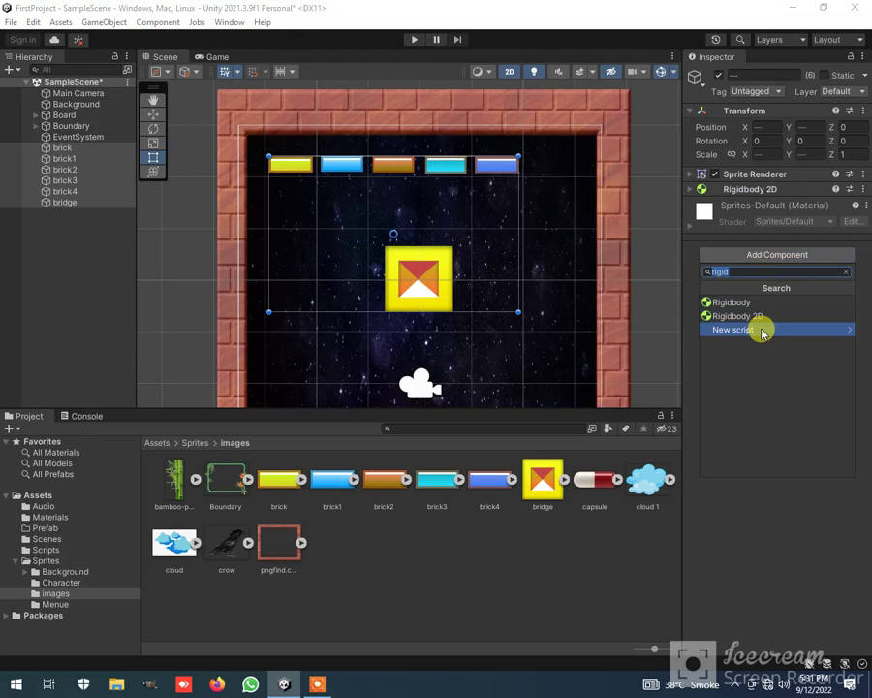
{"action": "type", "text": "box"}
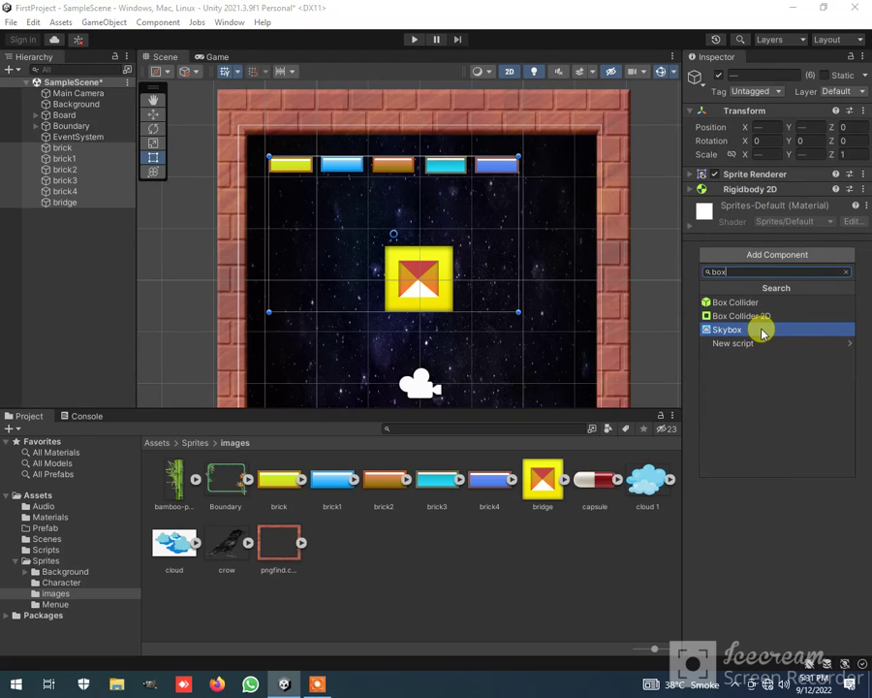
{"action": "left_click", "coordinate": [762, 319]}
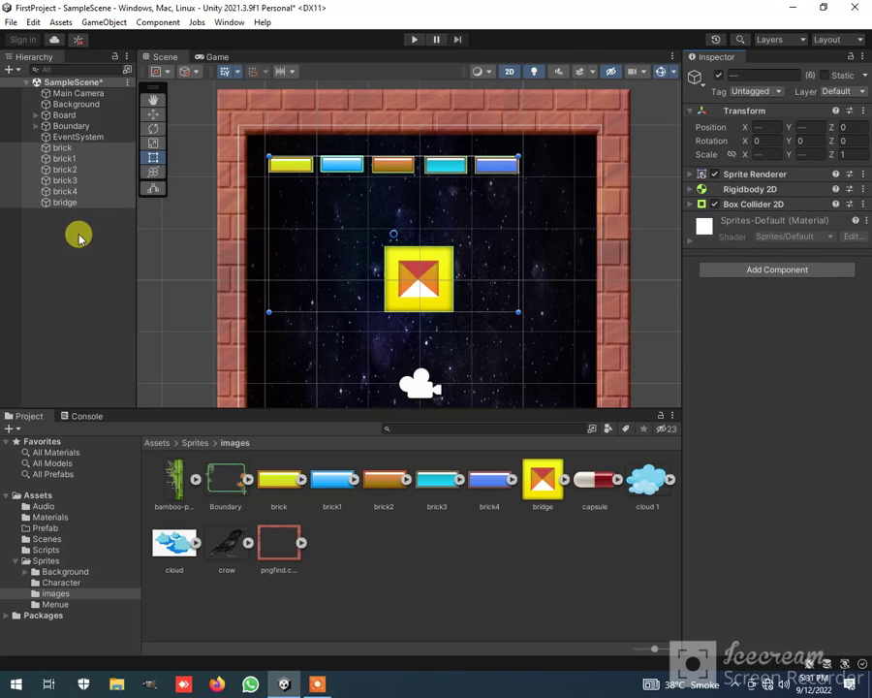
Step: Duplicate the yellow brick to the right end of the row at about X 2.51 and list the copy before bridge
{"action": "left_click", "coordinate": [70, 138]}
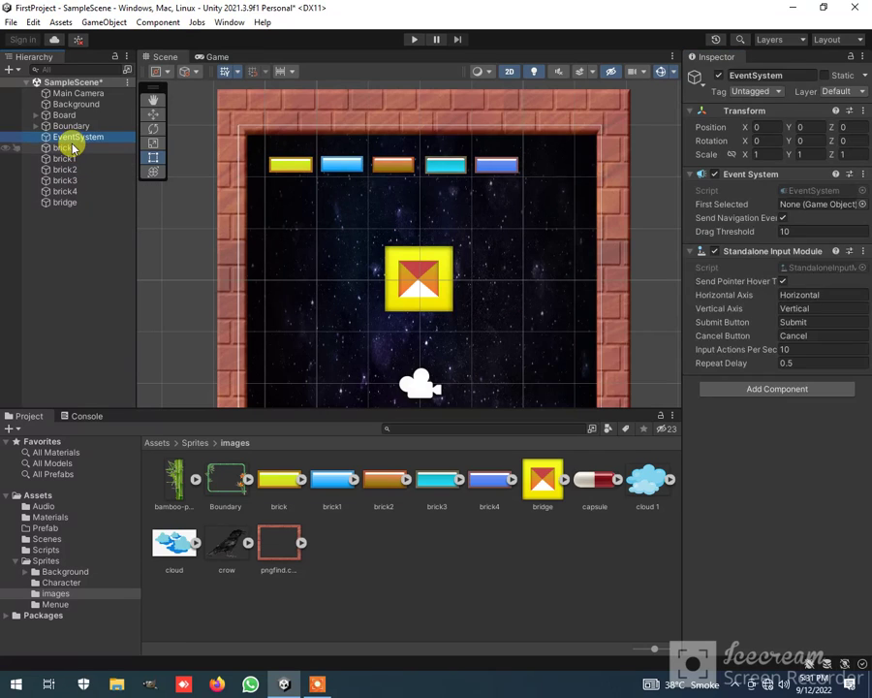
{"action": "left_click", "coordinate": [73, 148]}
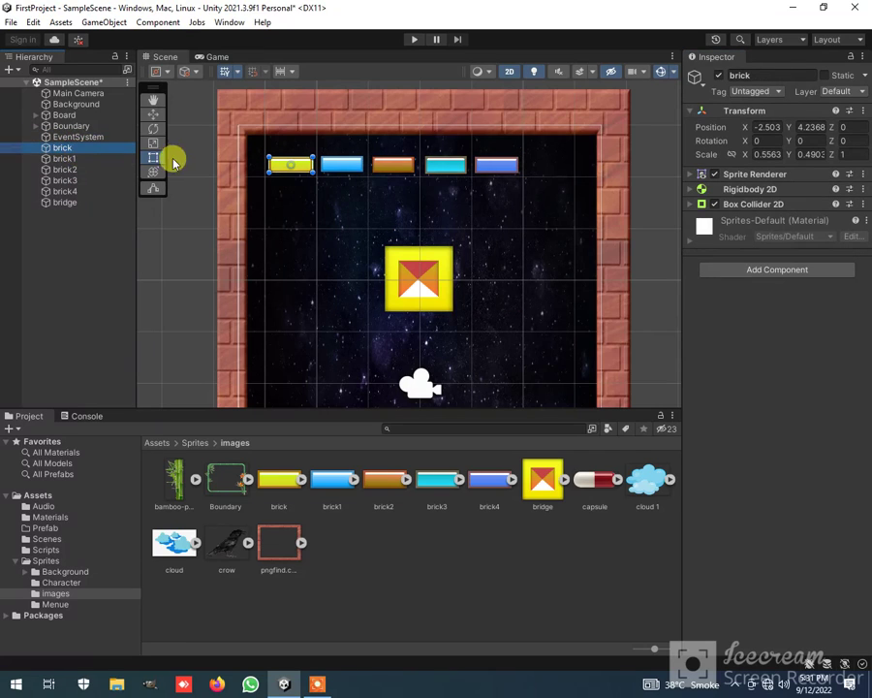
{"action": "key", "text": "ctrl+d"}
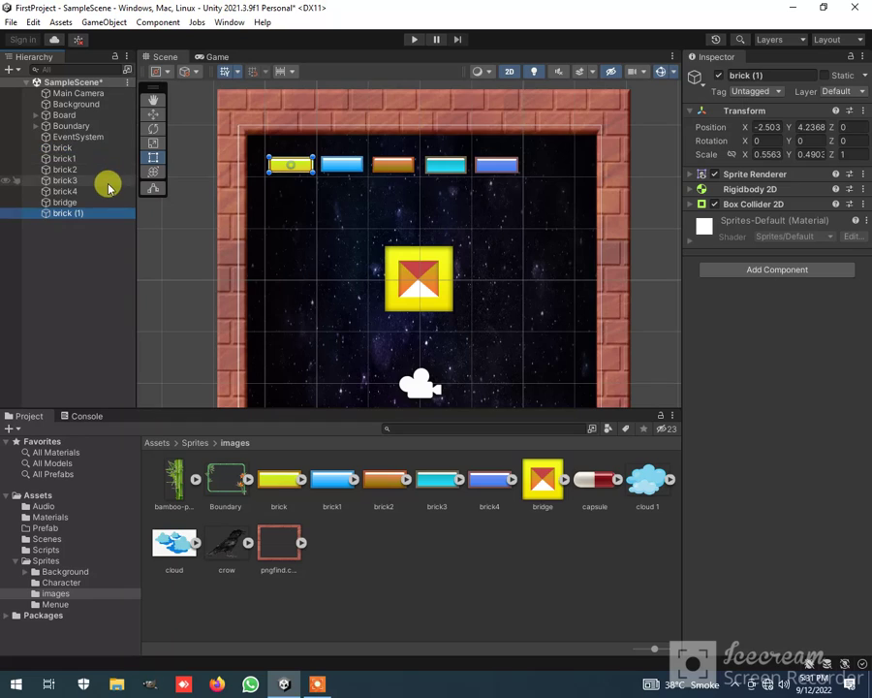
{"action": "left_click", "coordinate": [152, 114]}
{"action": "left_click_drag", "start_coordinate": [334, 164], "coordinate": [595, 172]}
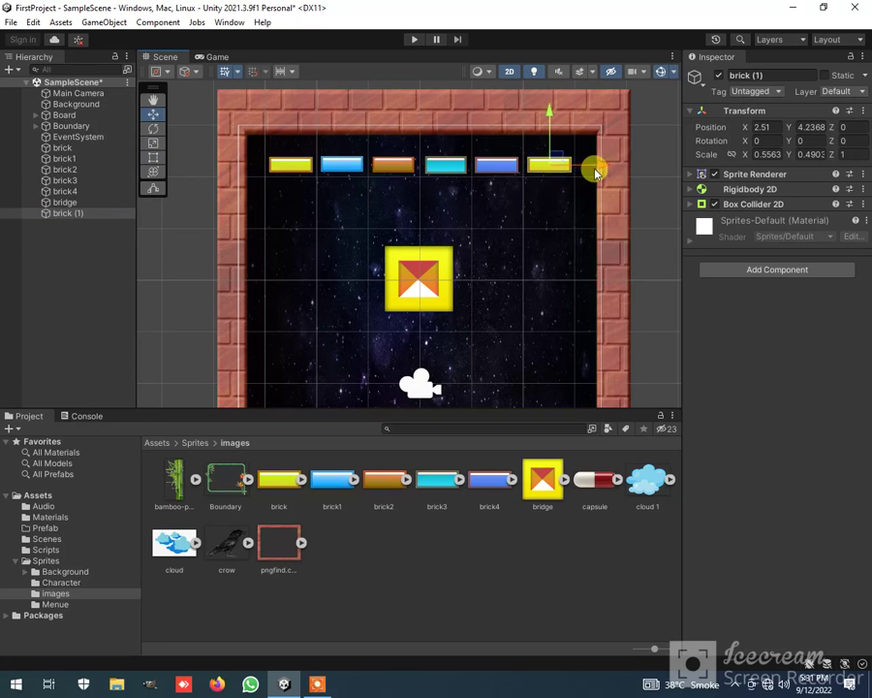
{"action": "left_click_drag", "start_coordinate": [83, 203], "coordinate": [82, 237]}
Step: Create two empty game objects at the scene root named Bricks and Blocks
{"action": "left_click", "coordinate": [78, 147]}
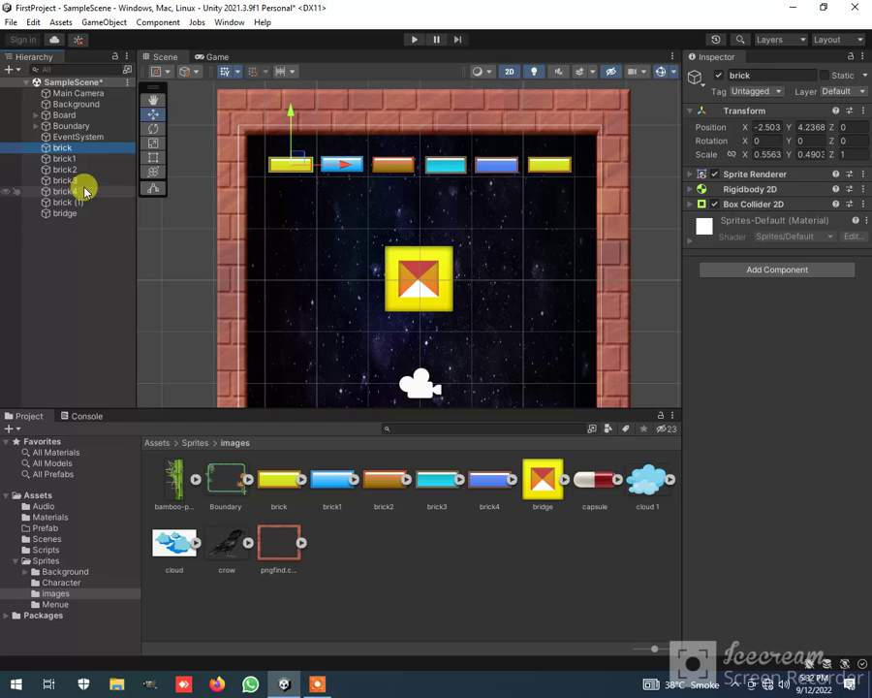
{"action": "right_click", "coordinate": [82, 239]}
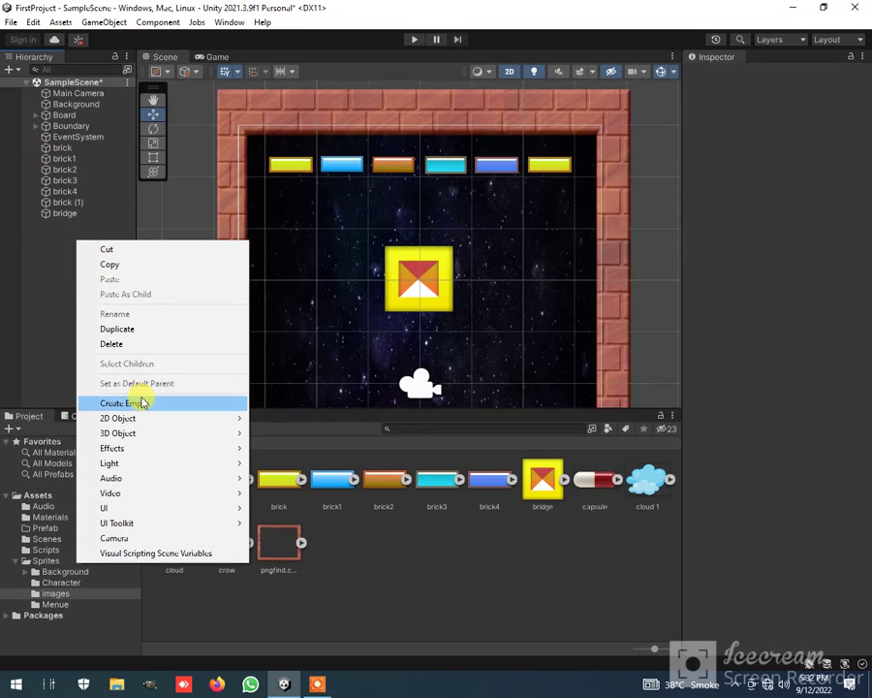
{"action": "left_click", "coordinate": [141, 402]}
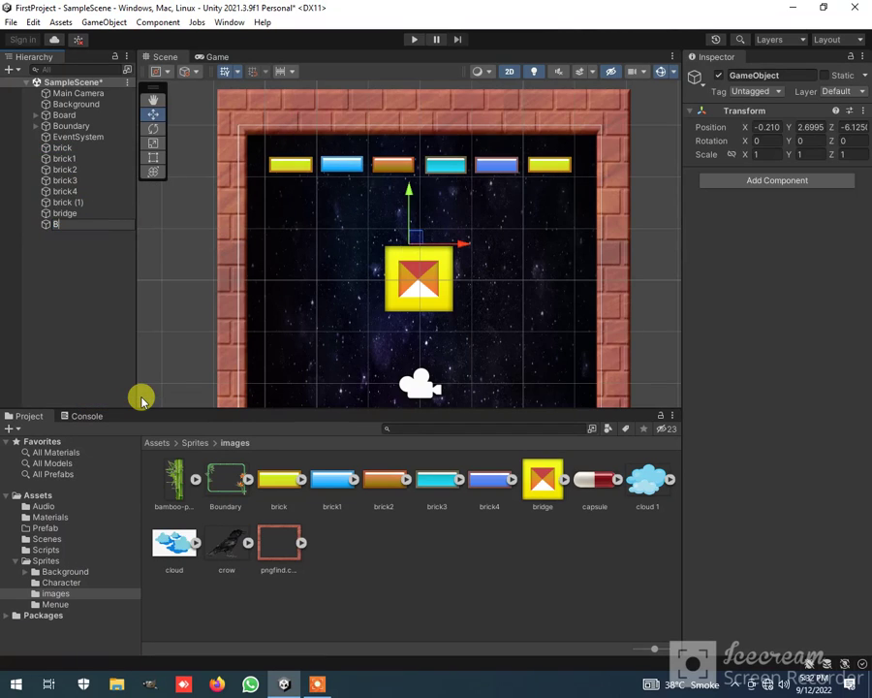
{"action": "key", "text": "Return"}
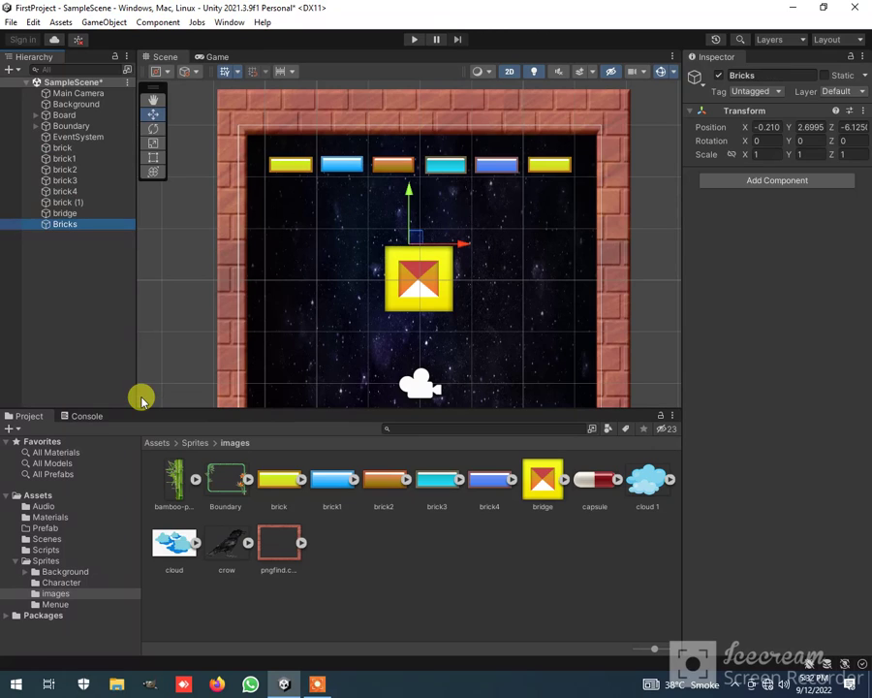
{"action": "right_click", "coordinate": [65, 273]}
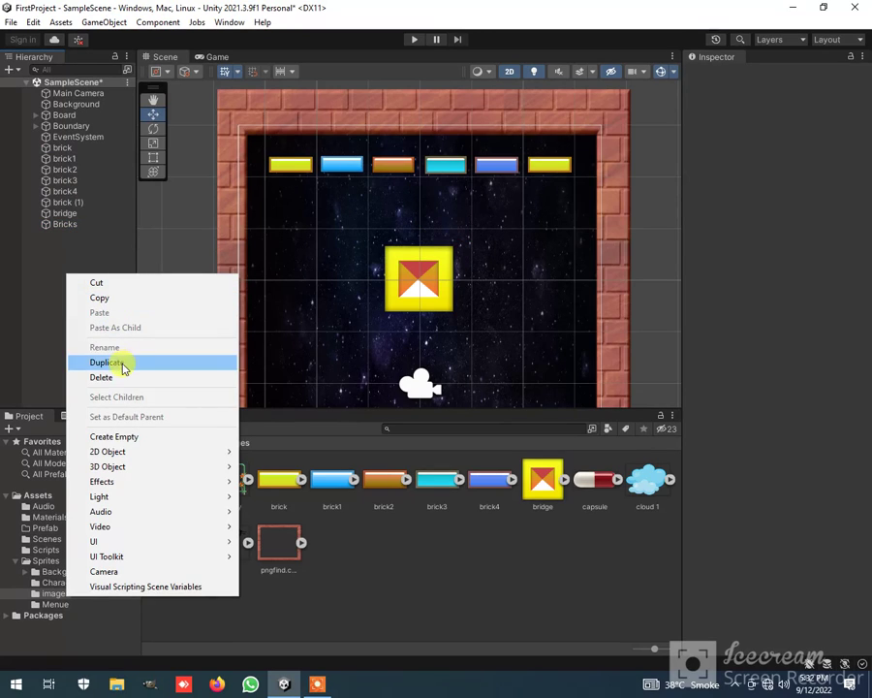
{"action": "left_click", "coordinate": [147, 438]}
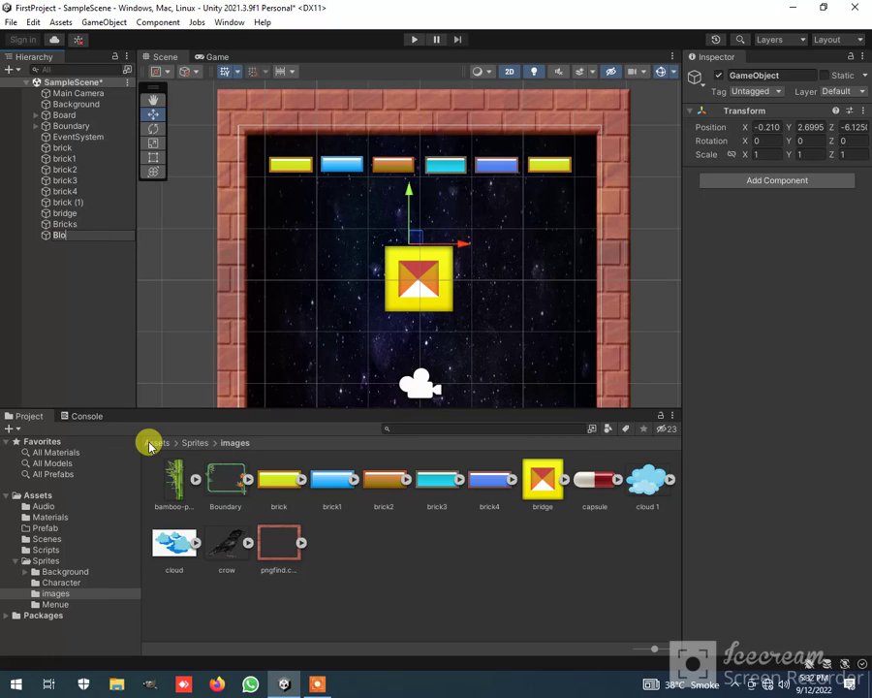
{"action": "type", "text": "Blocks"}
{"action": "key", "text": "Return"}
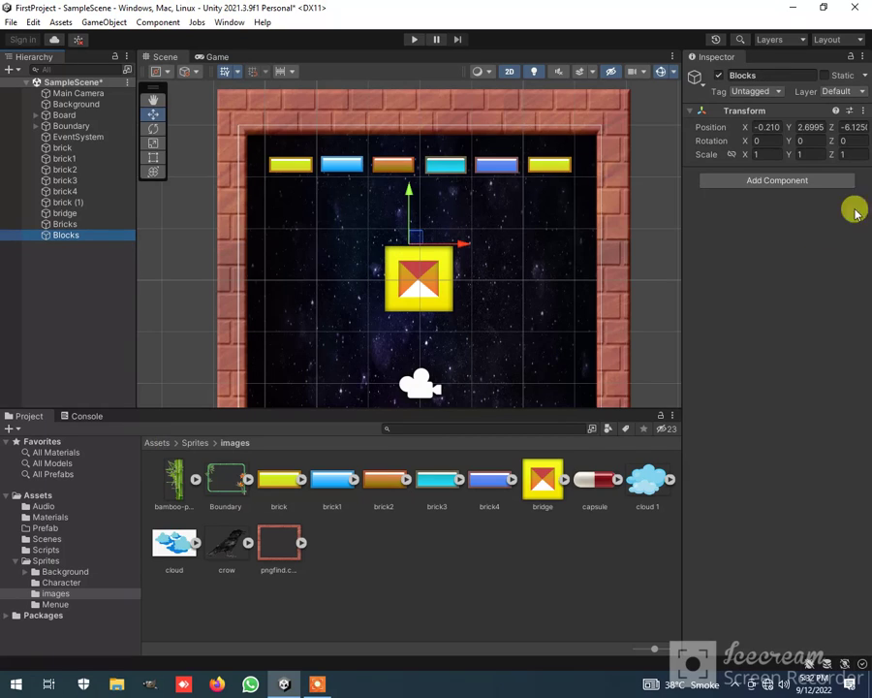
Step: Reset the Transform of both the Bricks and Blocks objects
{"action": "left_click", "coordinate": [86, 223], "text": "ctrl"}
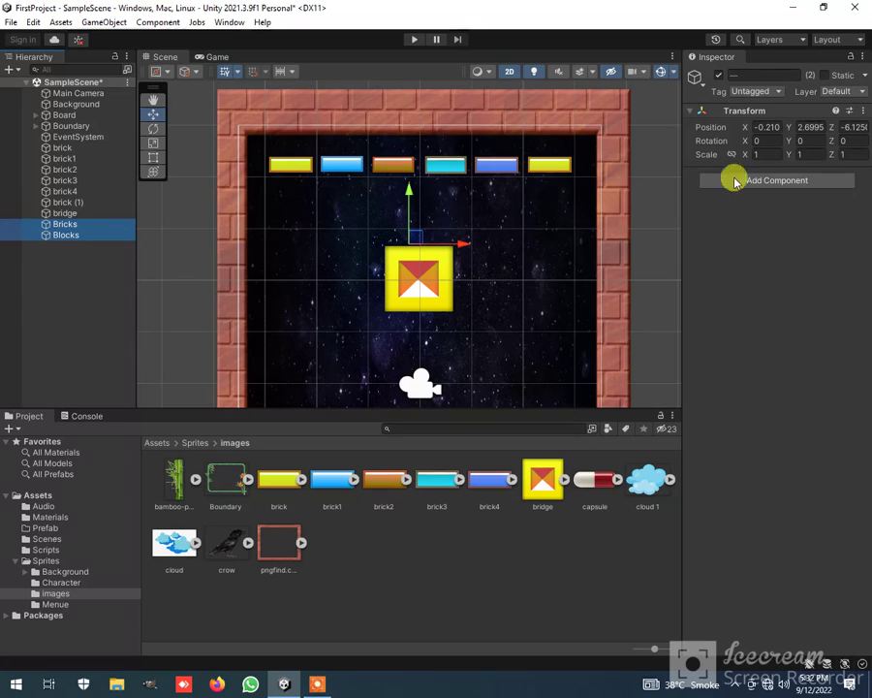
{"action": "left_click", "coordinate": [862, 111]}
{"action": "left_click", "coordinate": [822, 126]}
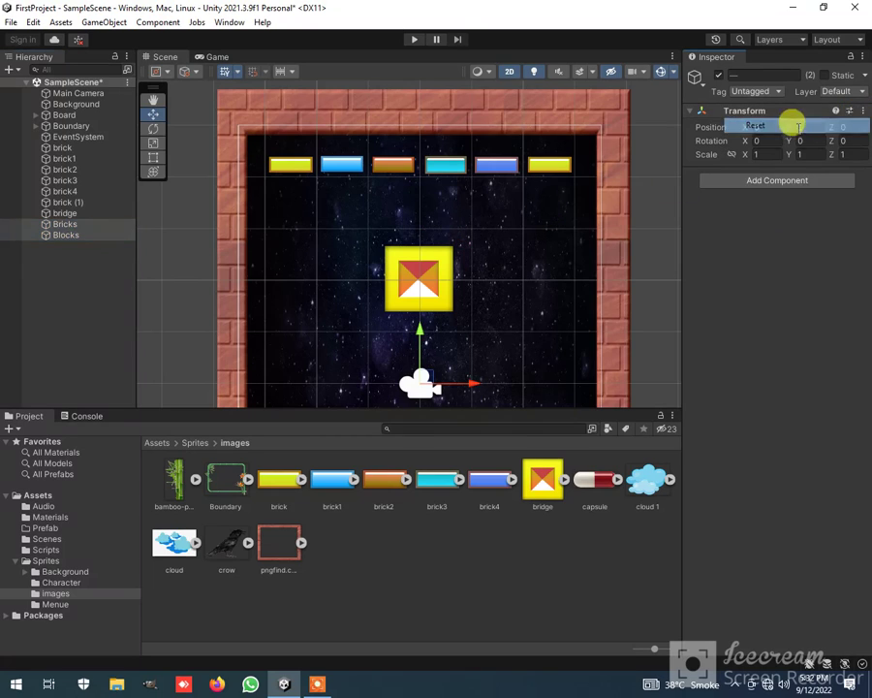
Step: Parent the six brick objects under Bricks and the bridge object under Blocks
{"action": "left_click", "coordinate": [87, 148]}
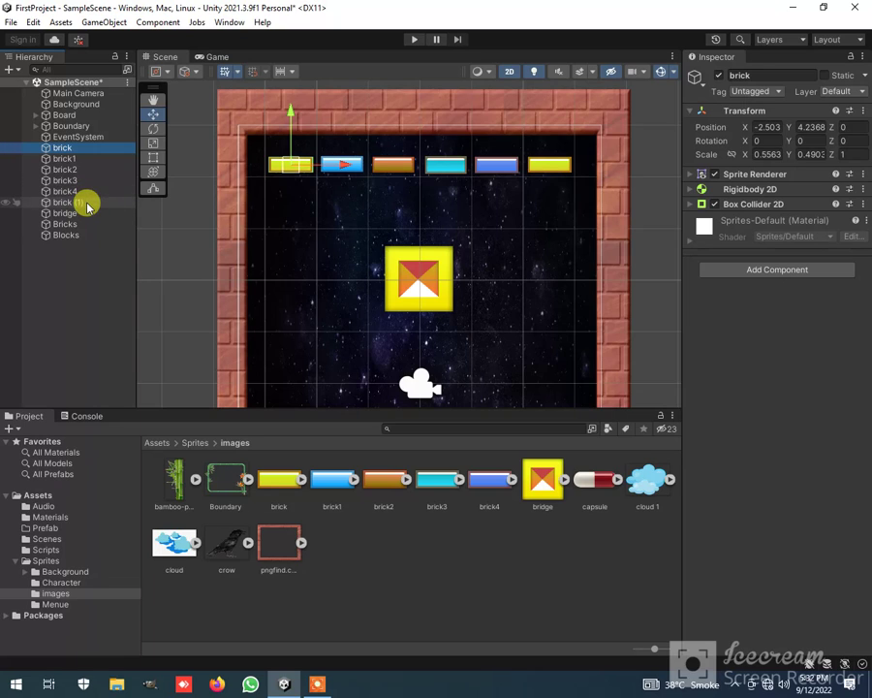
{"action": "left_click", "coordinate": [87, 203], "text": "shift"}
{"action": "left_click_drag", "start_coordinate": [76, 204], "coordinate": [66, 224]}
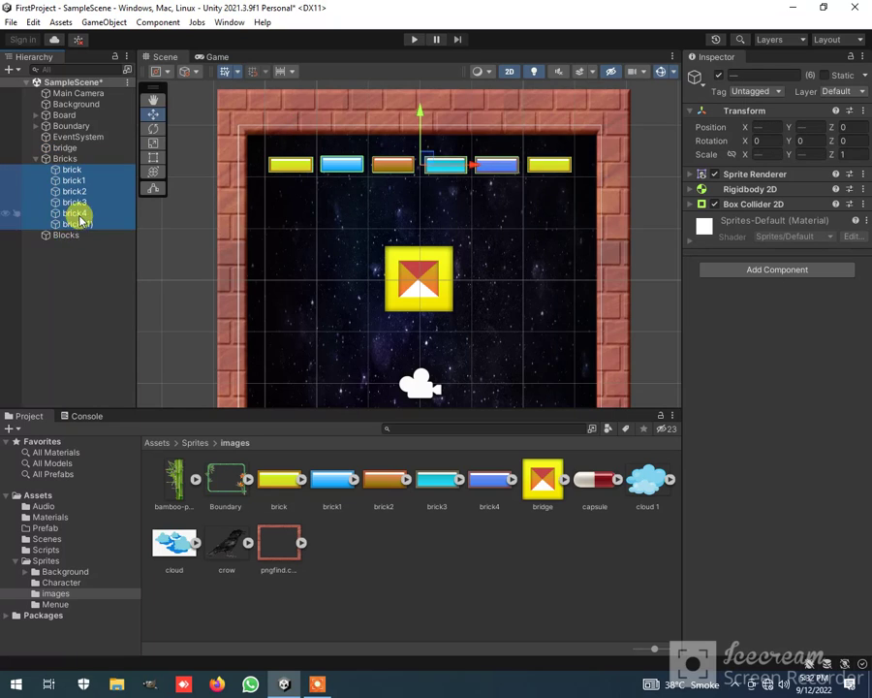
{"action": "left_click", "coordinate": [39, 159]}
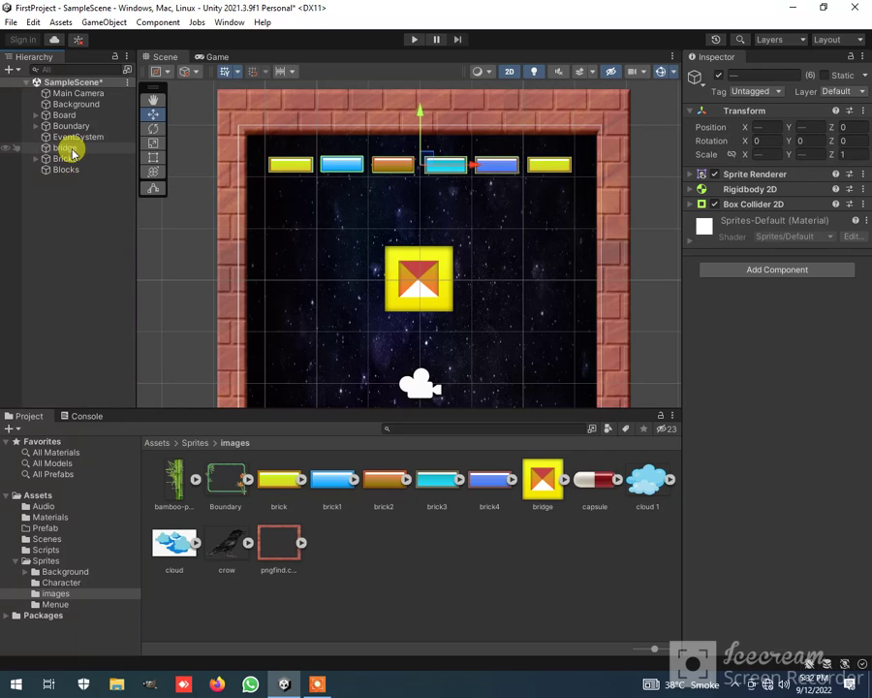
{"action": "left_click", "coordinate": [71, 149]}
{"action": "left_click_drag", "start_coordinate": [72, 153], "coordinate": [64, 172]}
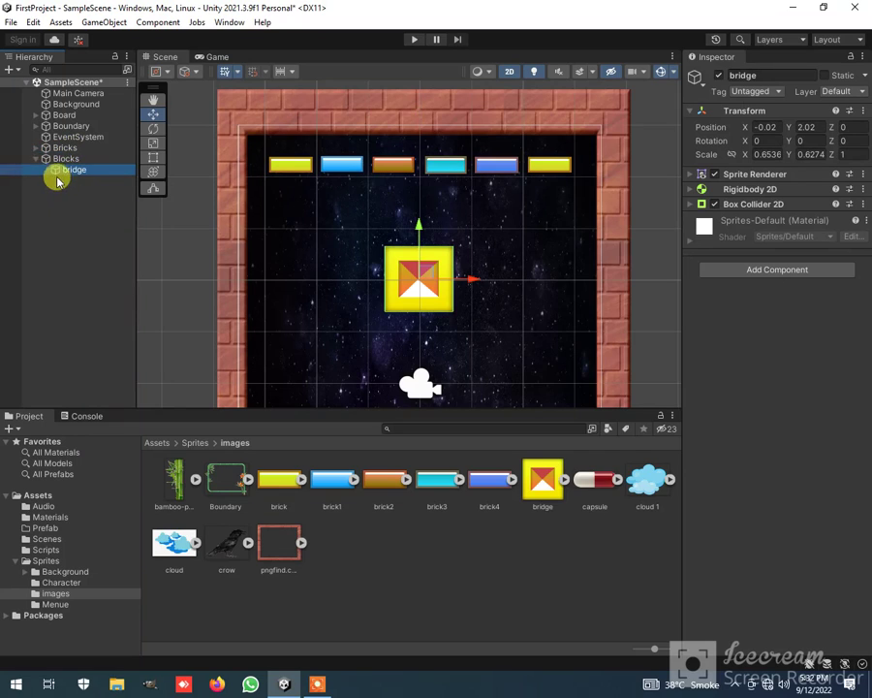
{"action": "left_click", "coordinate": [35, 159]}
Step: Duplicate the six bricks inside Bricks and move the copies straight down to form a second row beneath the first
{"action": "left_click", "coordinate": [42, 149]}
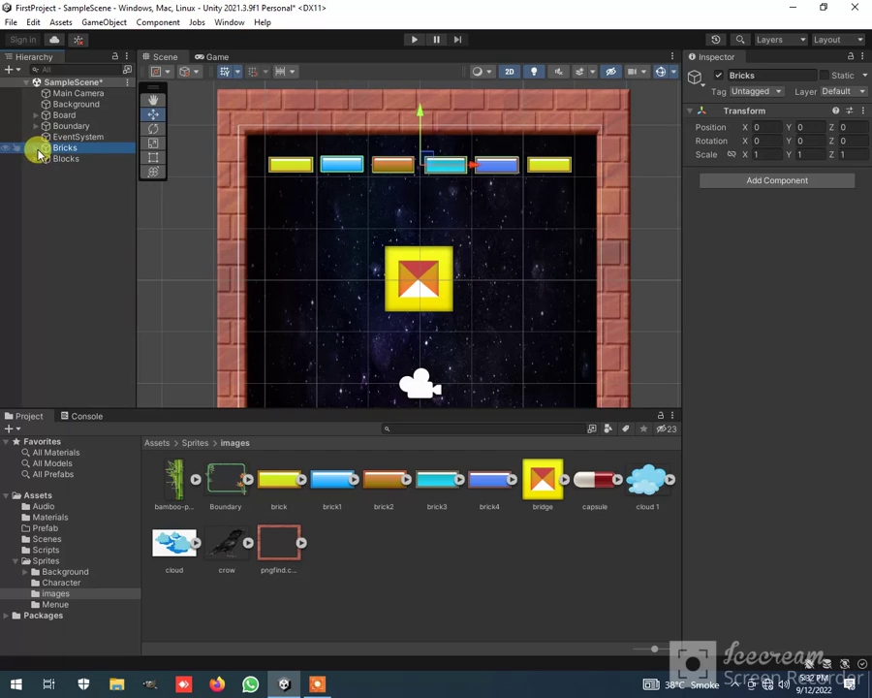
{"action": "left_click", "coordinate": [37, 148]}
{"action": "left_click", "coordinate": [70, 158]}
{"action": "left_click", "coordinate": [80, 213], "text": "shift"}
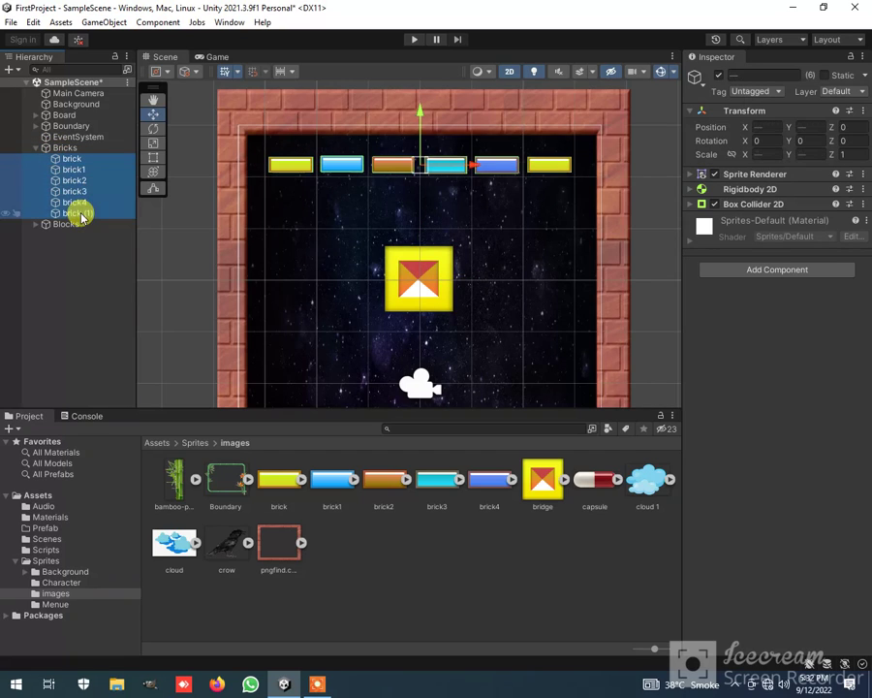
{"action": "key", "text": "ctrl+d"}
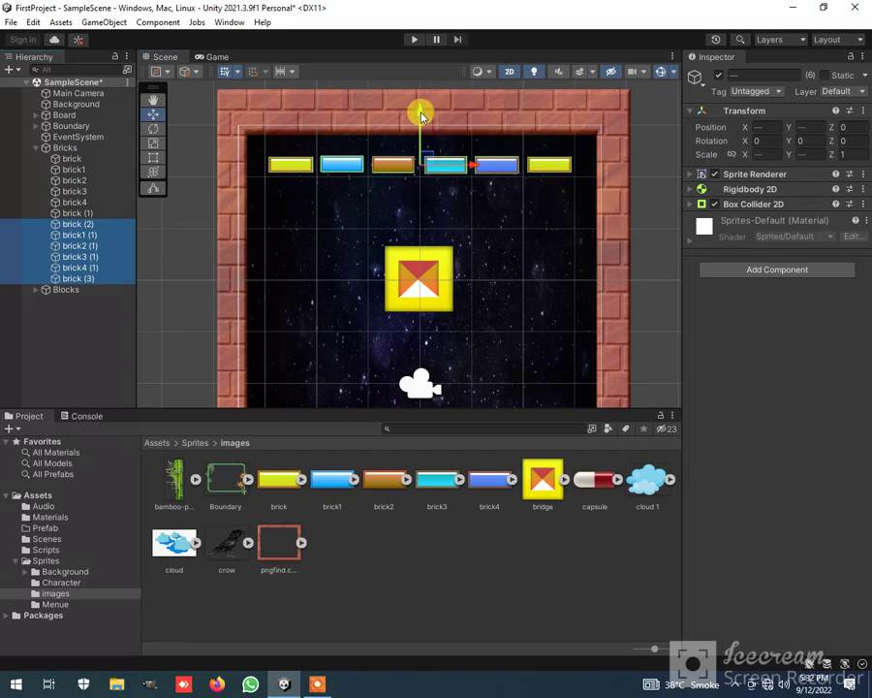
{"action": "left_click_drag", "start_coordinate": [418, 112], "coordinate": [421, 152]}
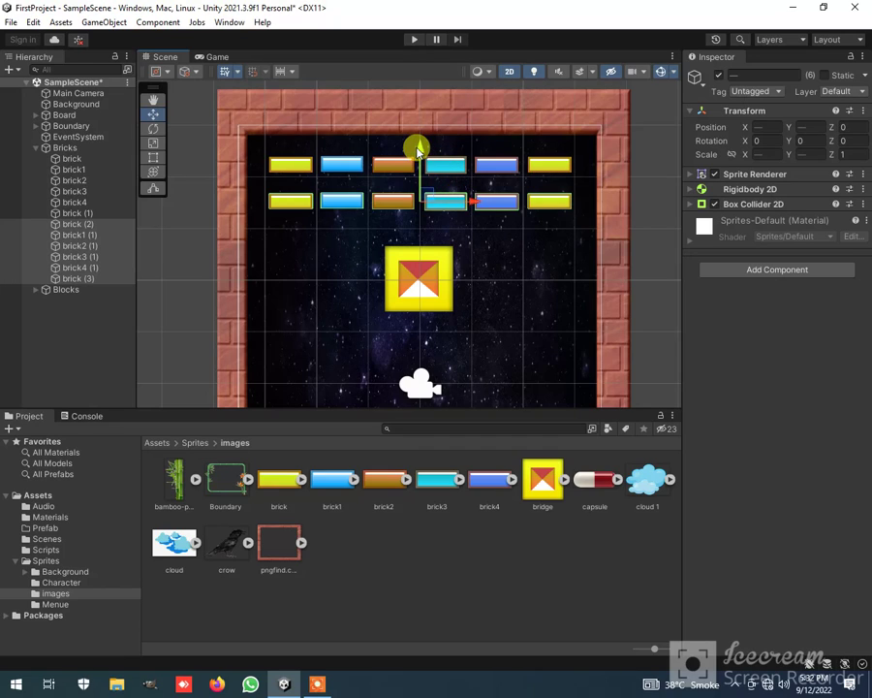
Step: Lower the second brick row slightly, duplicate its six bricks and move the copies below the large bridge block as a third row
{"action": "left_click_drag", "start_coordinate": [420, 149], "coordinate": [421, 153]}
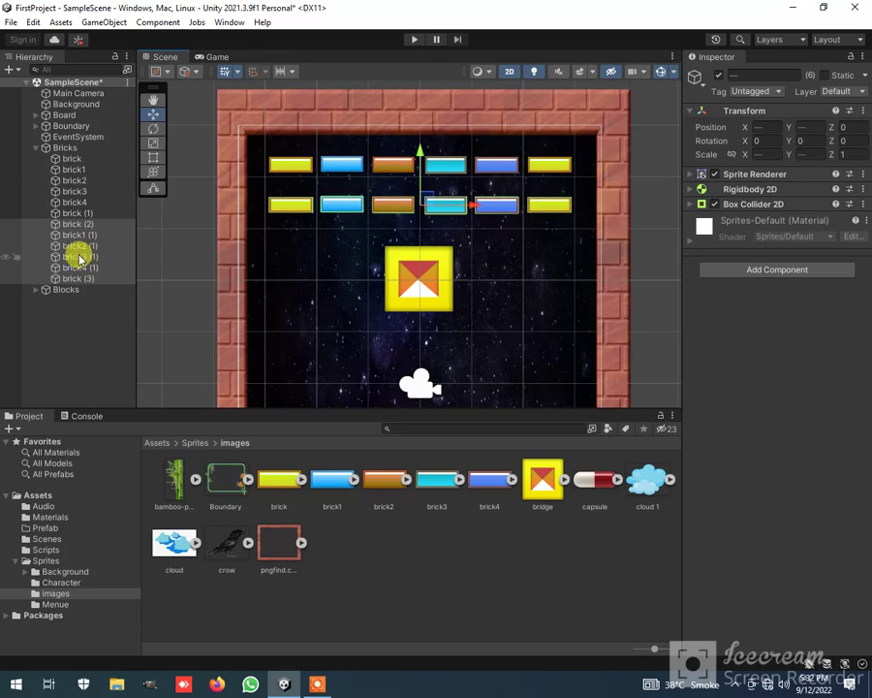
{"action": "key", "text": "ctrl+d"}
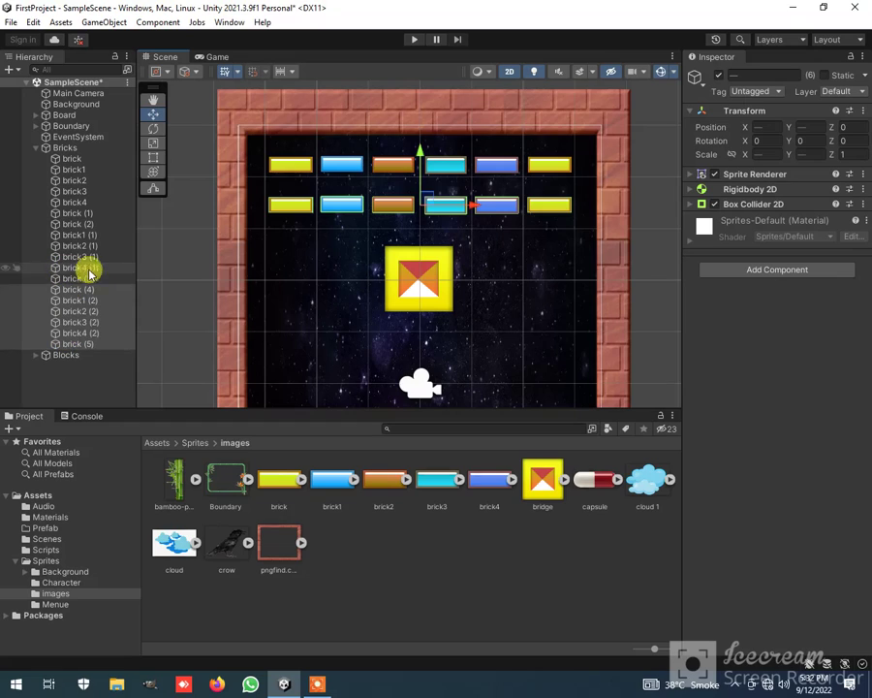
{"action": "left_click_drag", "start_coordinate": [419, 160], "coordinate": [415, 308]}
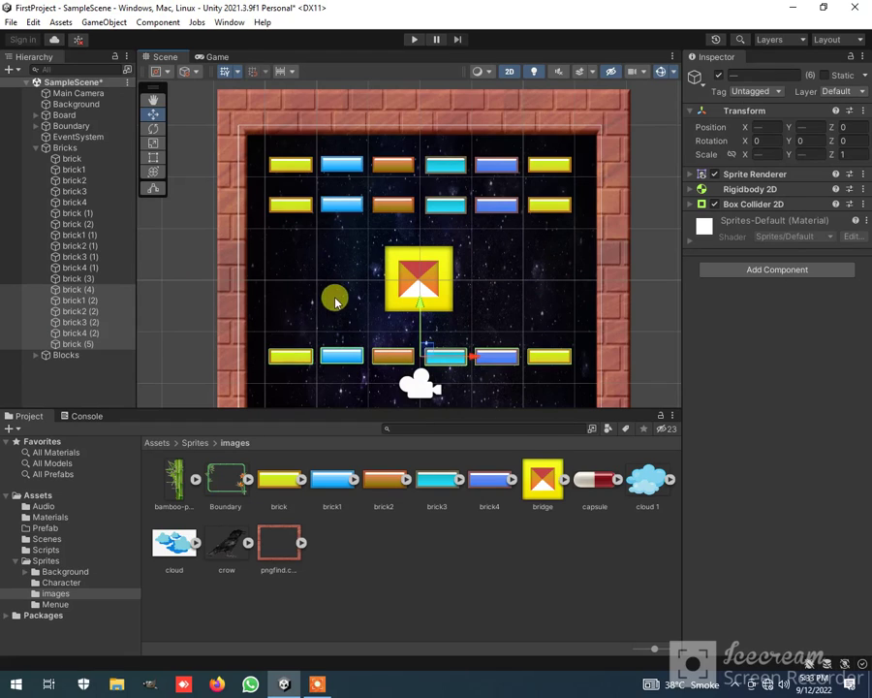
Step: Duplicate the third row of bricks and move the copies straight down to form a fourth row just beneath it
{"action": "middle_click_drag", "start_coordinate": [531, 290], "coordinate": [518, 158]}
{"action": "key", "text": "ctrl+d"}
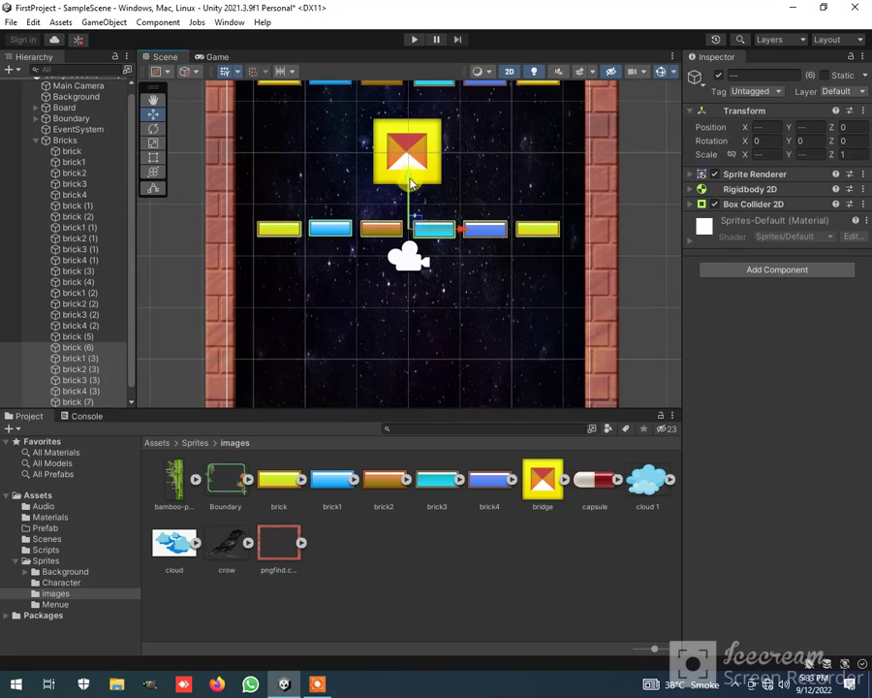
{"action": "left_click_drag", "start_coordinate": [410, 182], "coordinate": [410, 229]}
{"action": "middle_click_drag", "start_coordinate": [488, 298], "coordinate": [485, 232]}
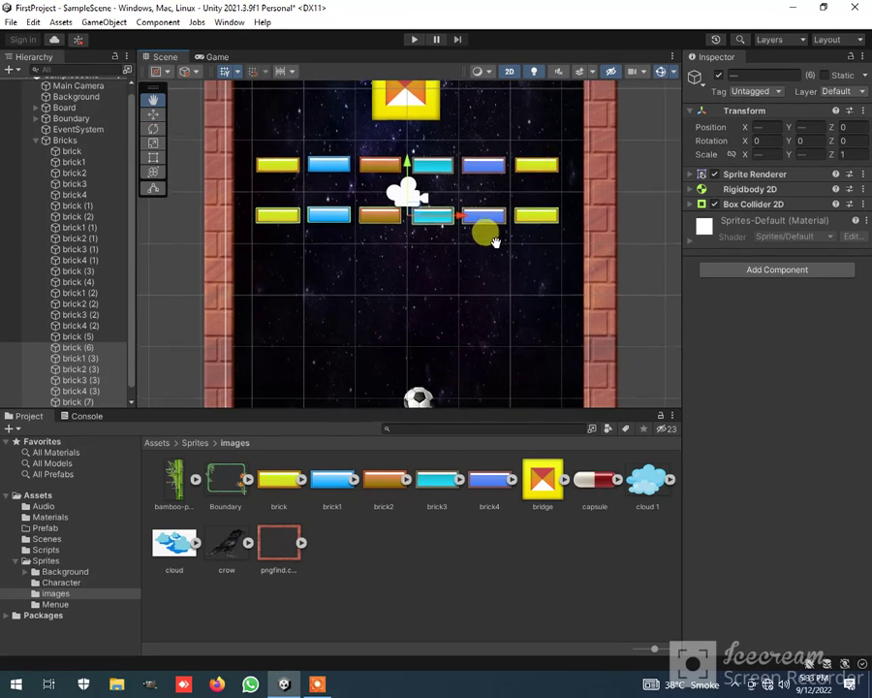
Step: Duplicate the bridge inside Blocks, place the copy below the fourth brick row and shrink it to a scale of about 0.36 by 0.32
{"action": "left_click", "coordinate": [35, 141]}
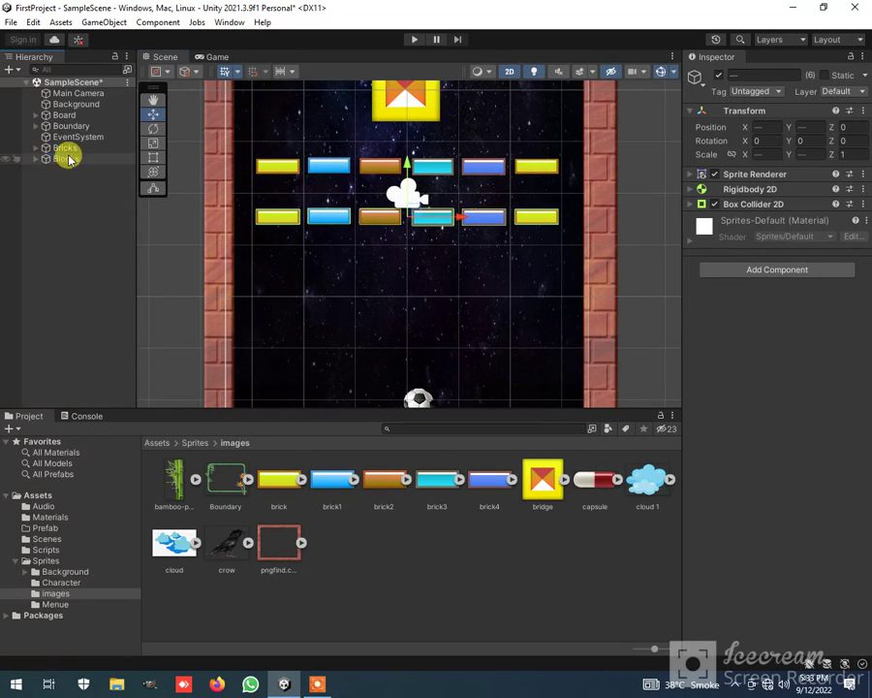
{"action": "left_click", "coordinate": [44, 160]}
{"action": "left_click", "coordinate": [75, 169]}
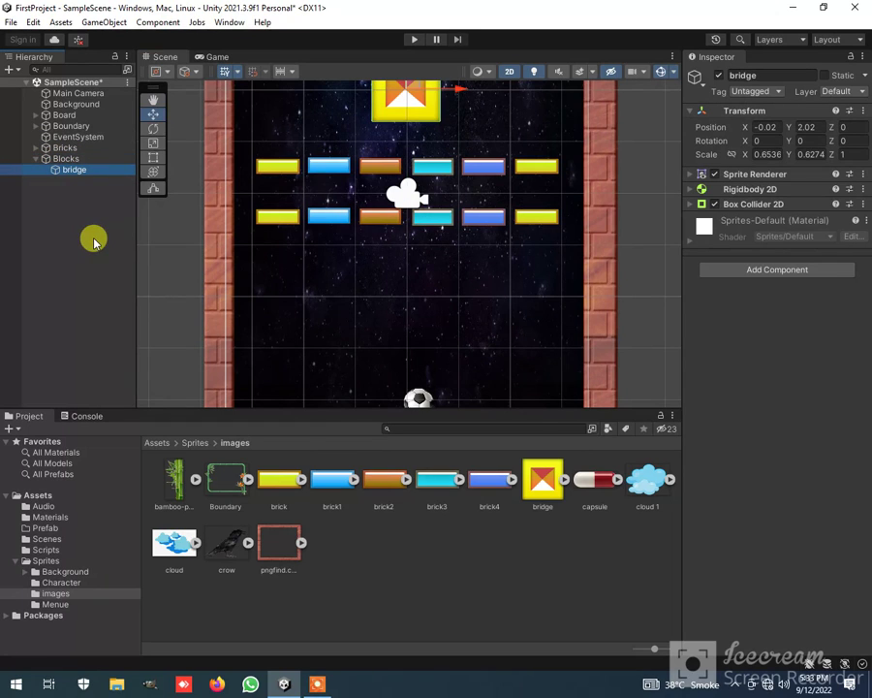
{"action": "key", "text": "ctrl+d"}
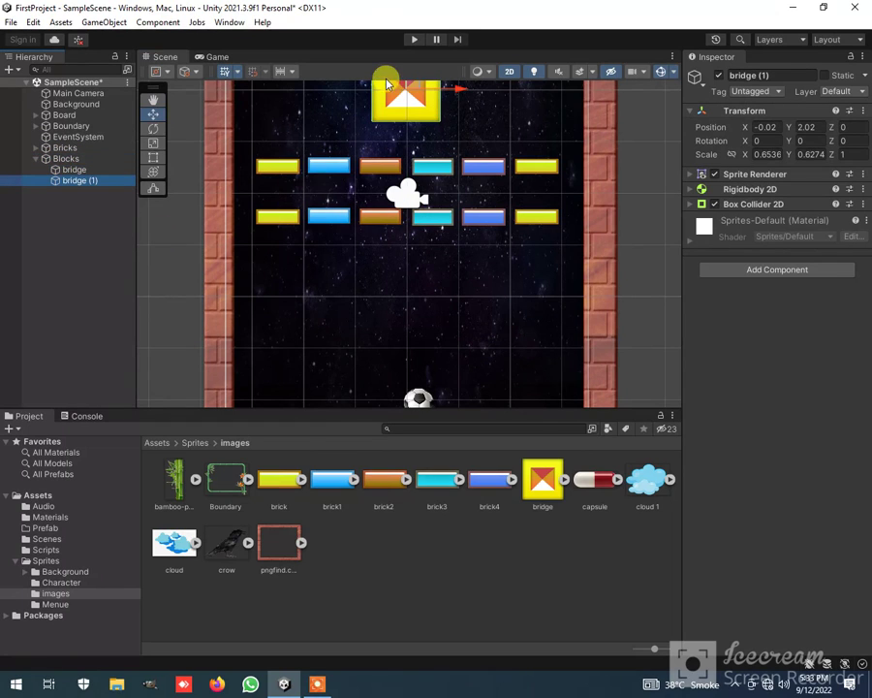
{"action": "left_click_drag", "start_coordinate": [413, 87], "coordinate": [349, 286]}
{"action": "left_click", "coordinate": [154, 158]}
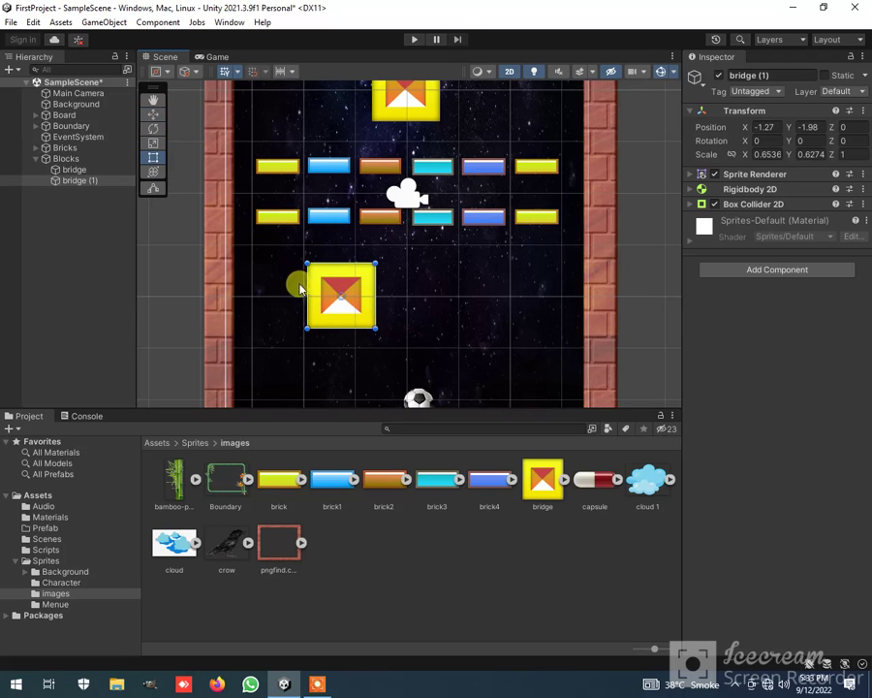
{"action": "left_click_drag", "start_coordinate": [374, 326], "coordinate": [347, 307]}
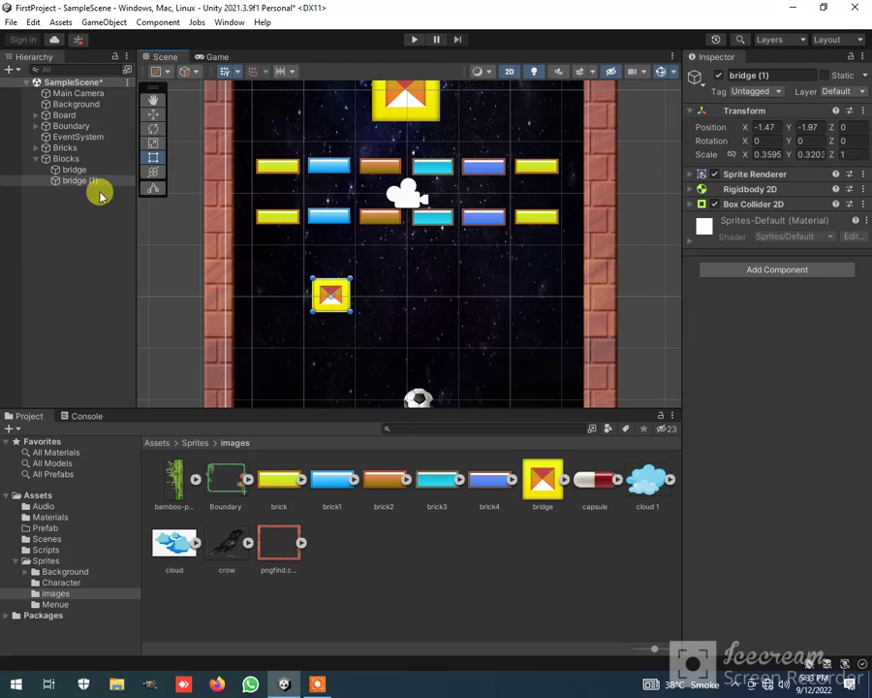
Step: Duplicate the small bridge block and move the copy across to about X 1.45, Y -2, mirroring the first
{"action": "key", "text": "ctrl+d"}
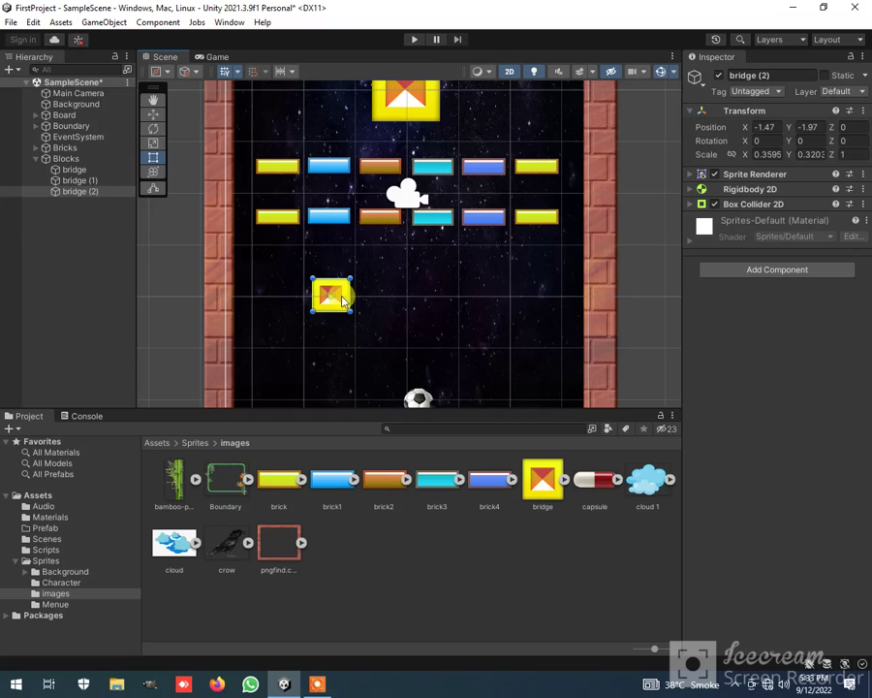
{"action": "left_click_drag", "start_coordinate": [344, 297], "coordinate": [498, 304]}
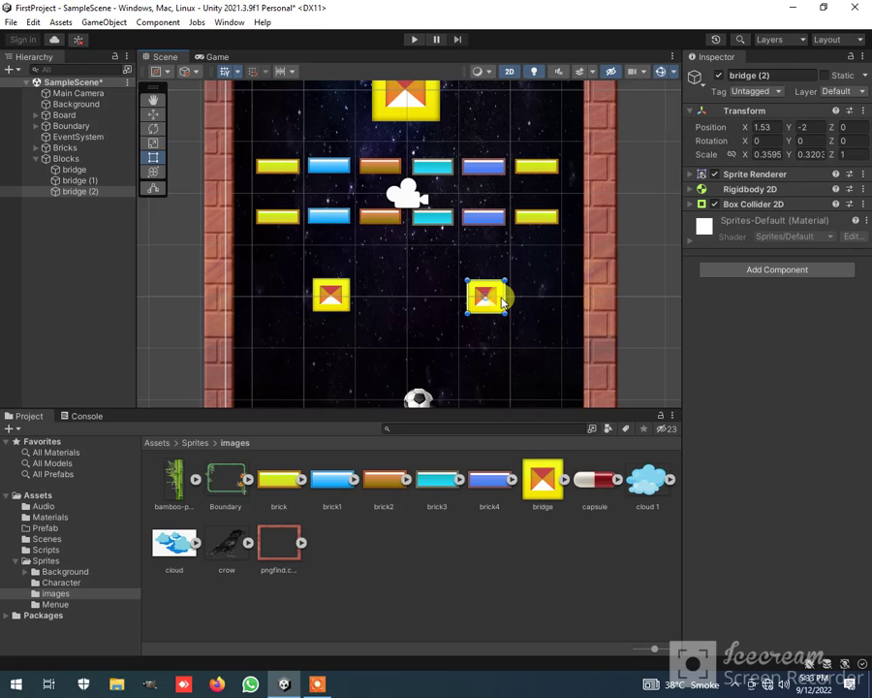
{"action": "left_click_drag", "start_coordinate": [502, 303], "coordinate": [497, 304]}
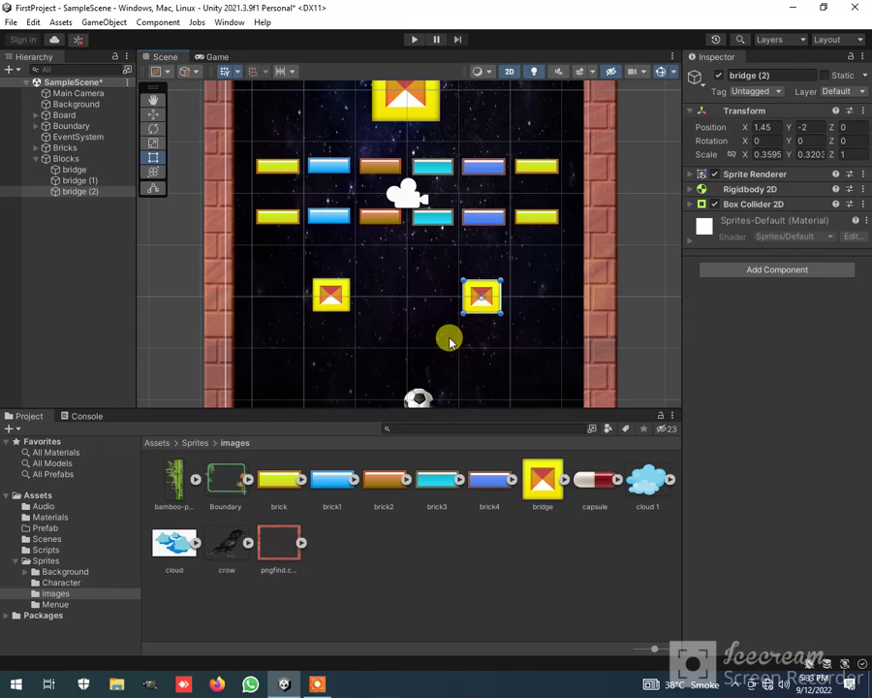
Step: Look over the complete level layout in the scene and collapse the Blocks group
{"action": "left_click", "coordinate": [415, 339]}
{"action": "scroll", "coordinate": [409, 291], "scroll_direction": "down", "scroll_amount": 5}
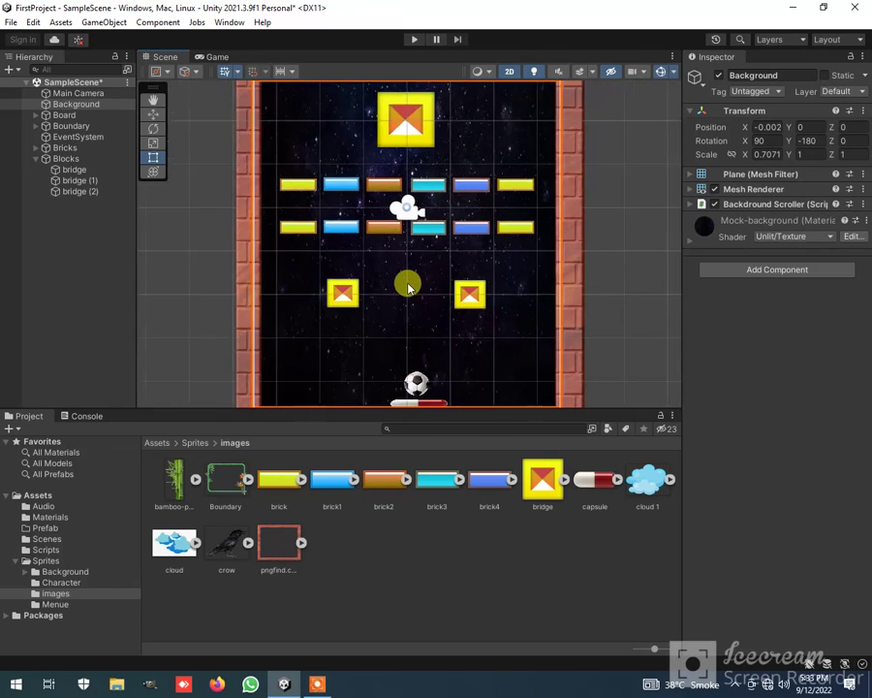
{"action": "scroll", "coordinate": [412, 296], "scroll_direction": "up", "scroll_amount": 1}
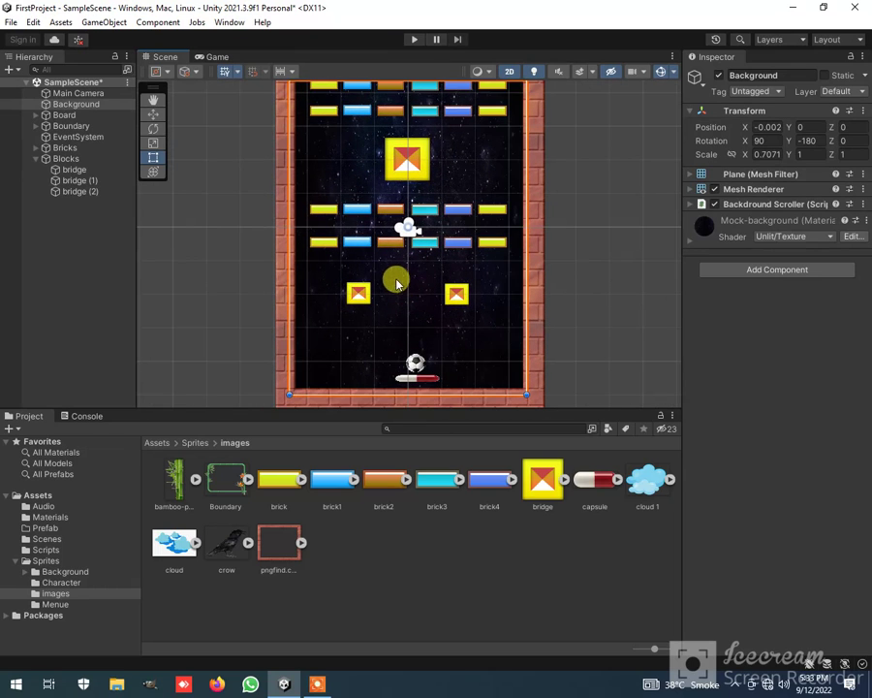
{"action": "mouse_move", "coordinate": [626, 163]}
{"action": "left_mouse_down"}
{"action": "mouse_move", "coordinate": [617, 217]}
{"action": "mouse_move", "coordinate": [618, 159]}
{"action": "left_mouse_up"}
{"action": "key", "text": "t"}
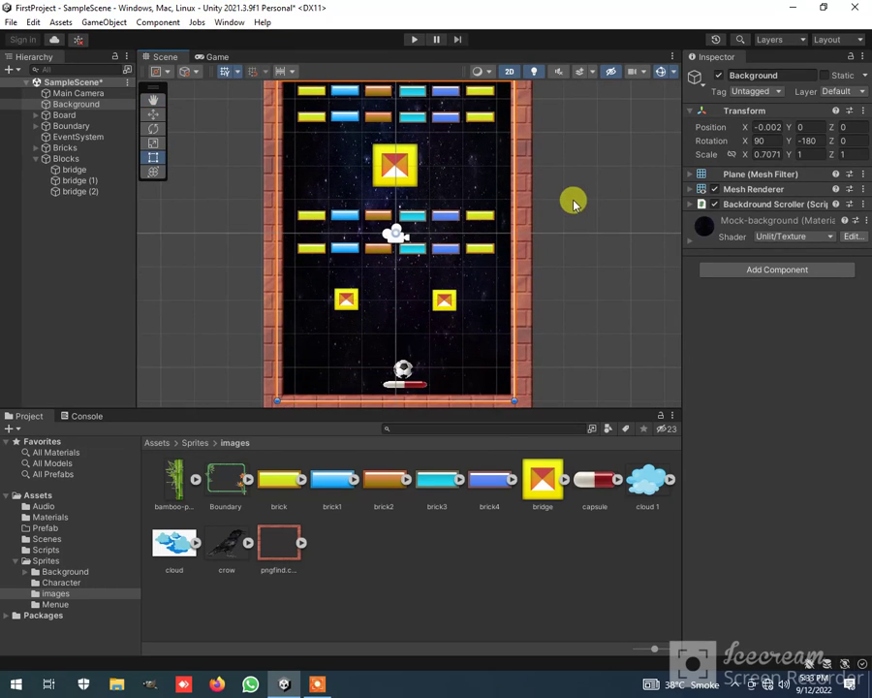
{"action": "scroll", "coordinate": [573, 194], "scroll_direction": "down", "scroll_amount": 2}
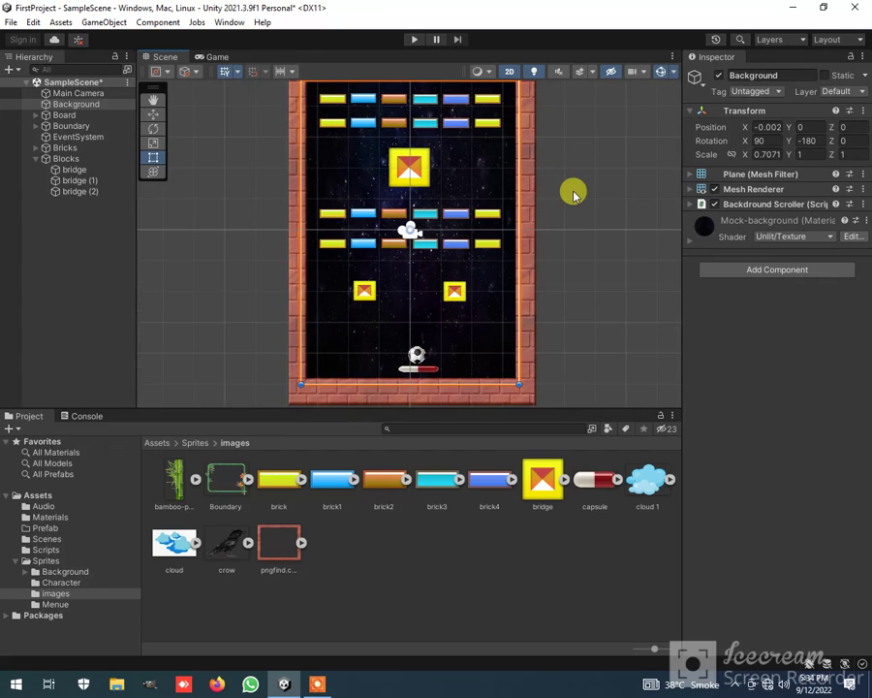
{"action": "left_click", "coordinate": [238, 314]}
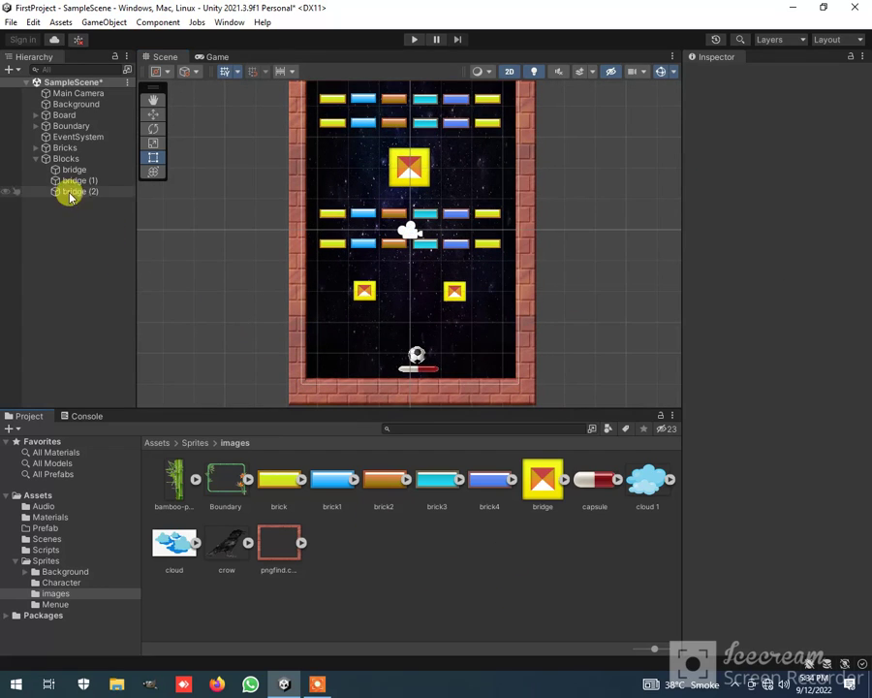
{"action": "left_click", "coordinate": [37, 159]}
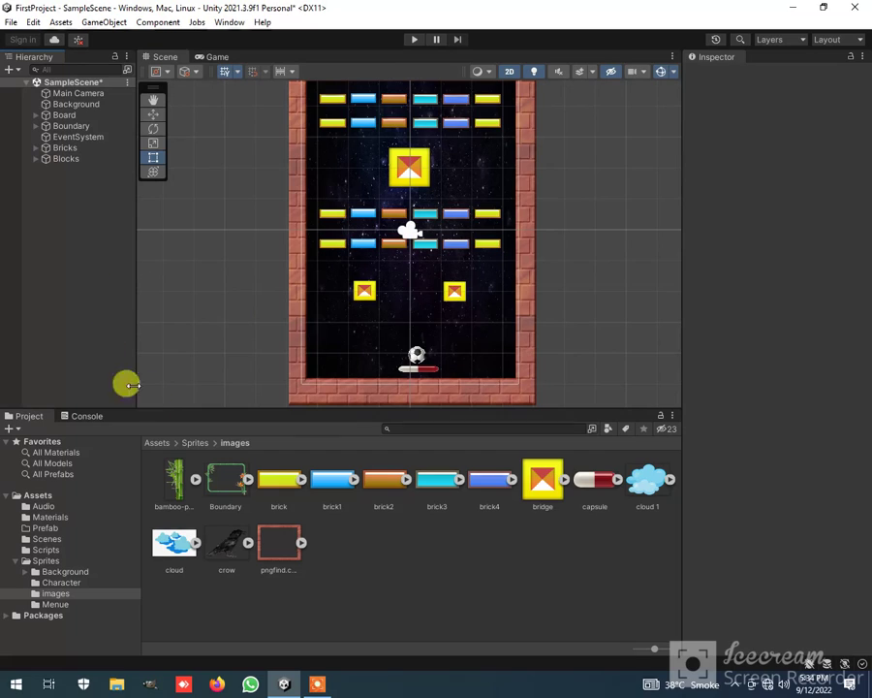
Step: Go to the project's Scripts folder and preview the Bricks script
{"action": "left_click", "coordinate": [158, 443]}
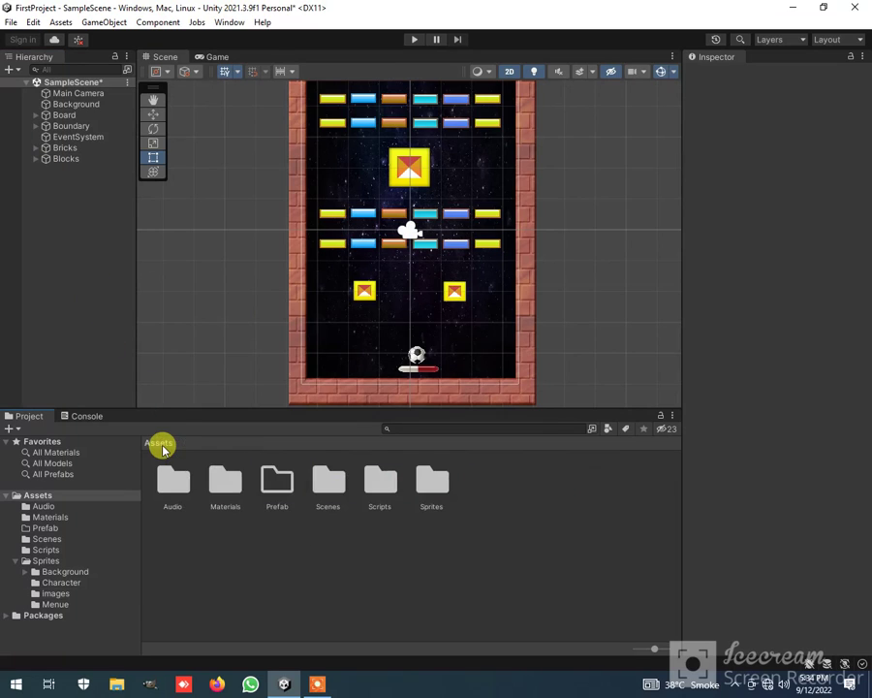
{"action": "double_click", "coordinate": [384, 481]}
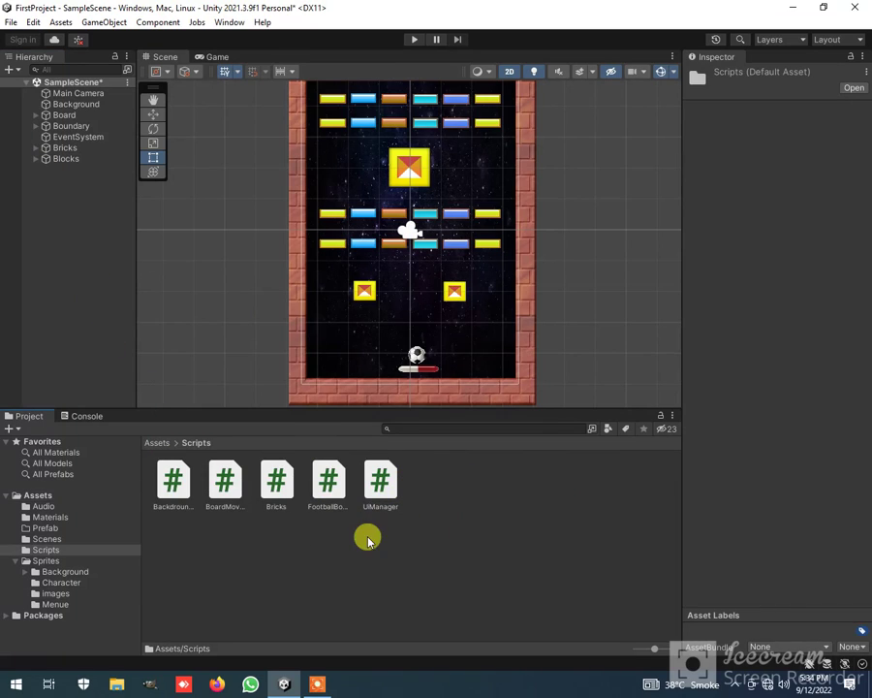
{"action": "left_click", "coordinate": [281, 506]}
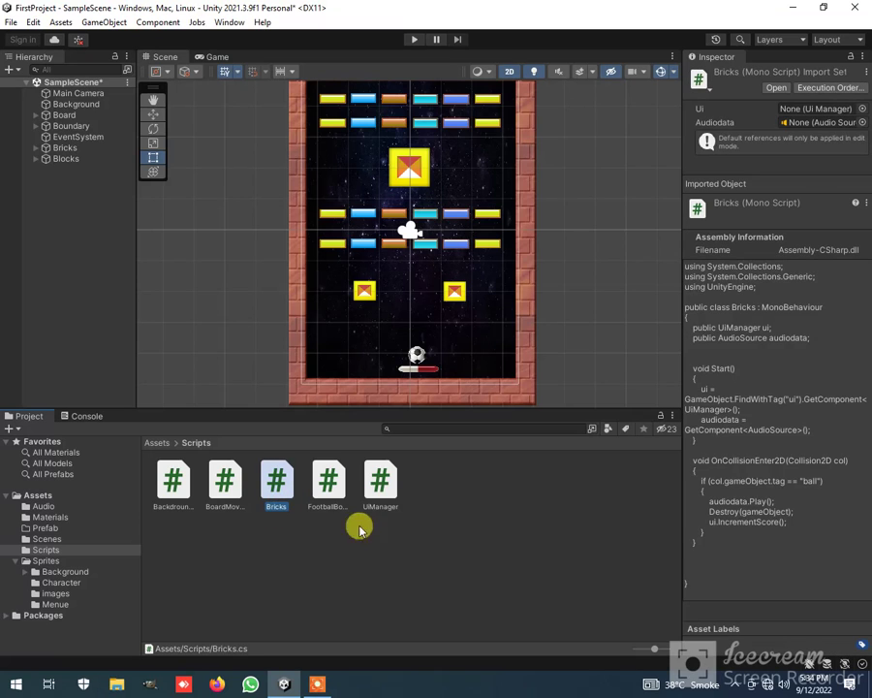
{"action": "right_click", "coordinate": [466, 567]}
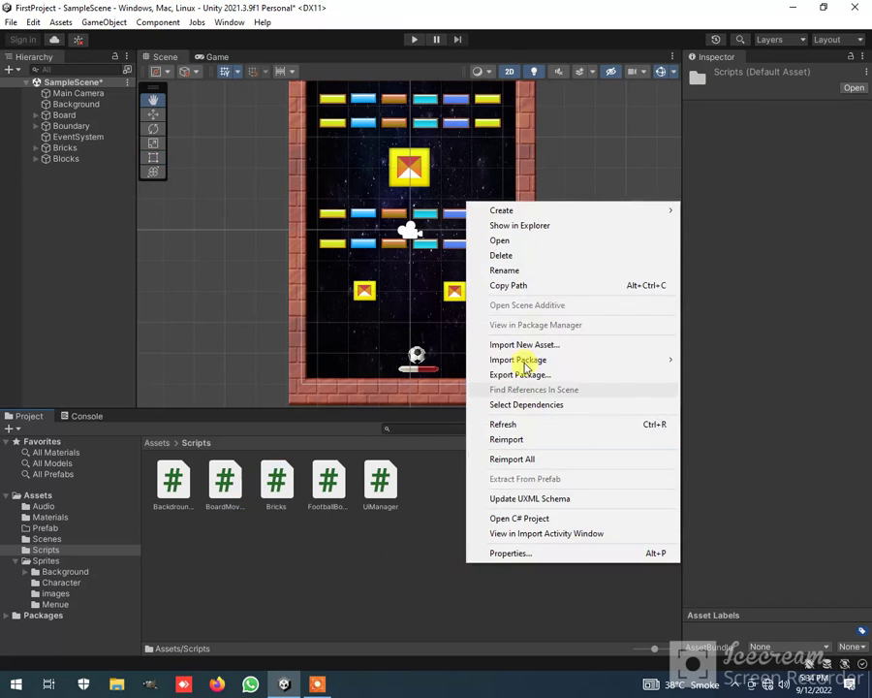
{"action": "mouse_move", "coordinate": [626, 213]}
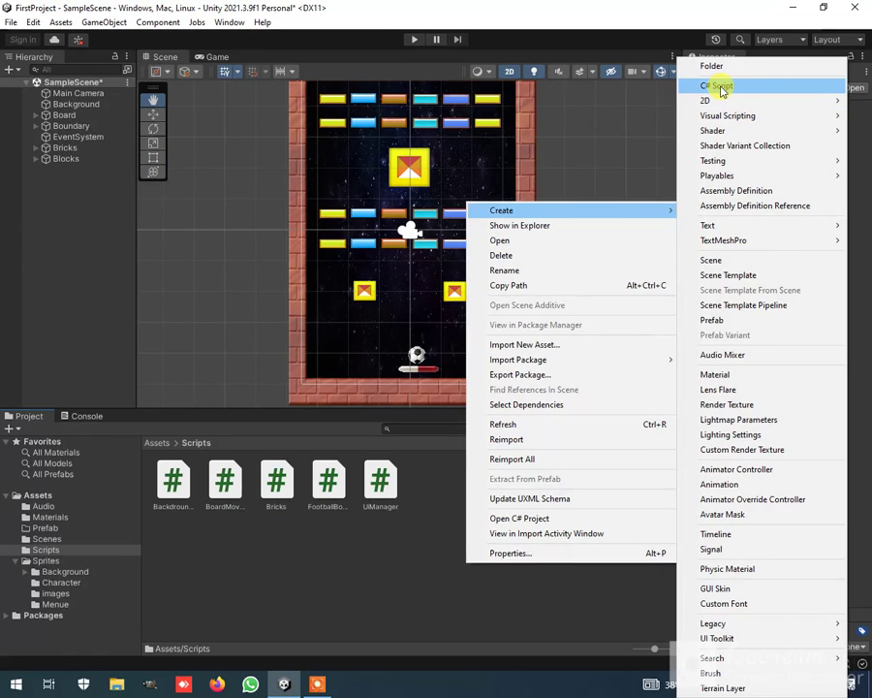
{"action": "left_click", "coordinate": [278, 512]}
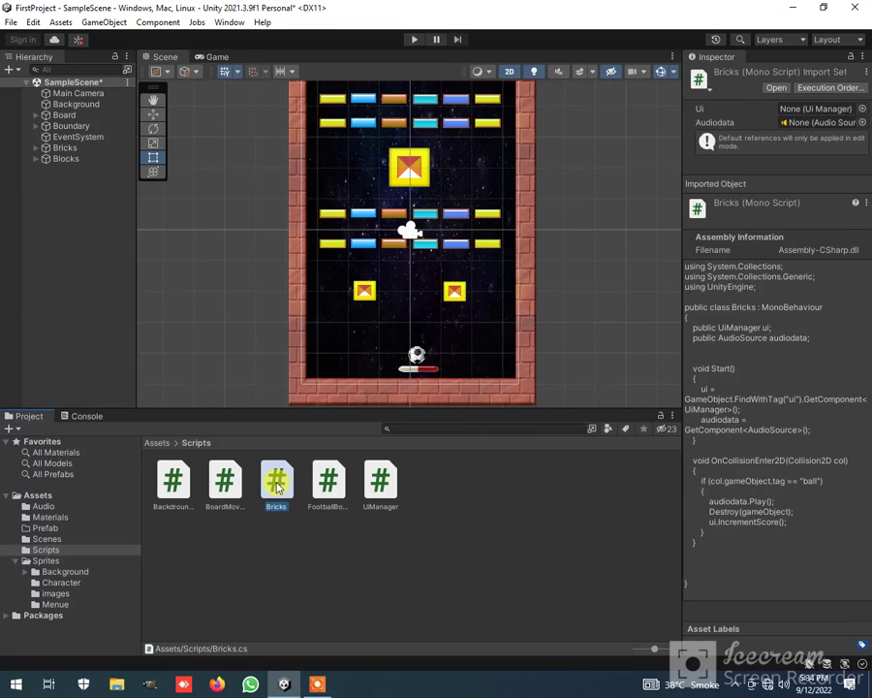
Step: Open the Bricks script in Visual Studio Code, maximize the editor and trust the workspace
{"action": "double_click", "coordinate": [277, 485]}
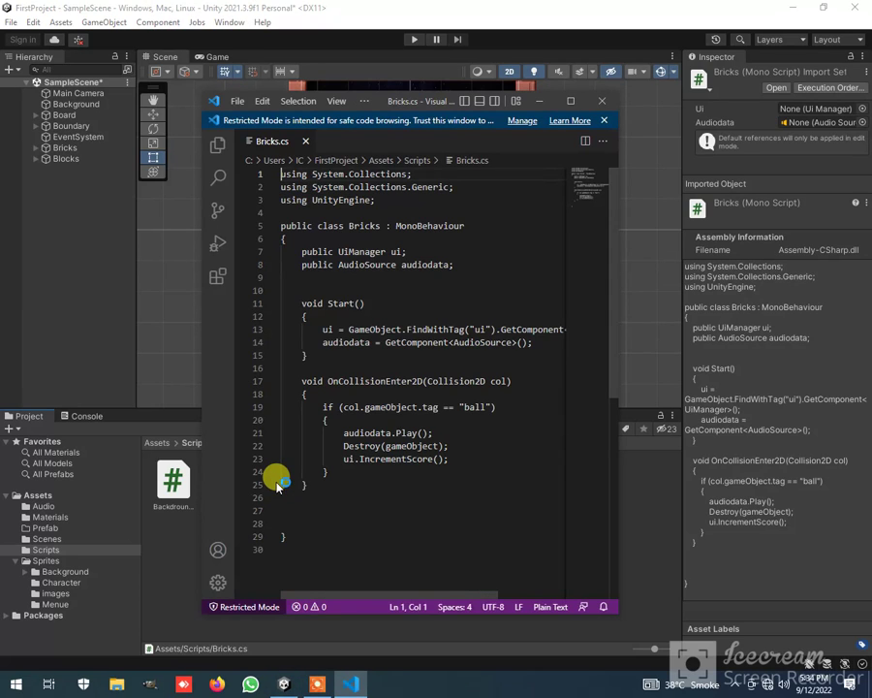
{"action": "left_click", "coordinate": [569, 98]}
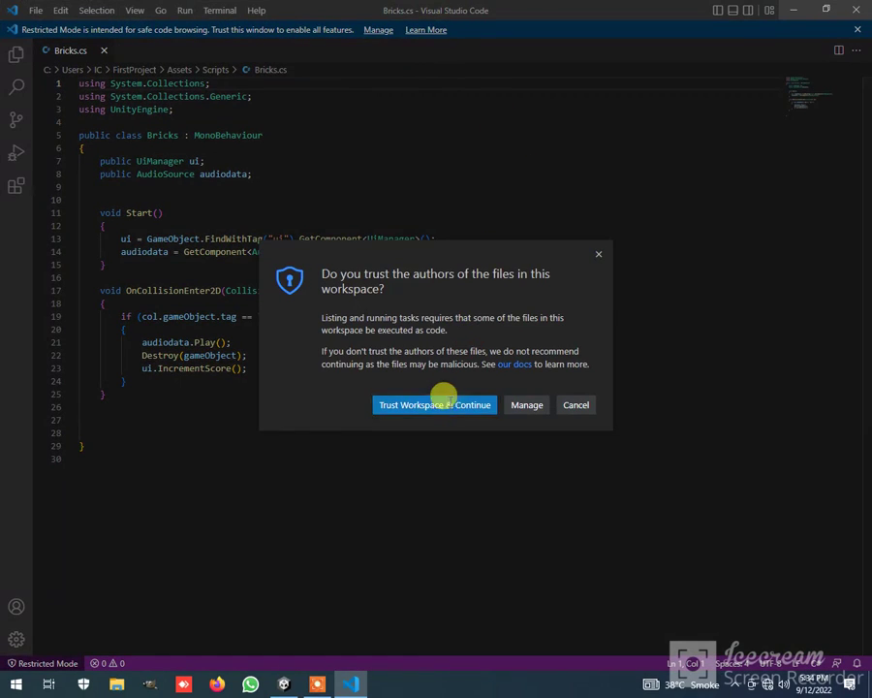
{"action": "left_click", "coordinate": [442, 401]}
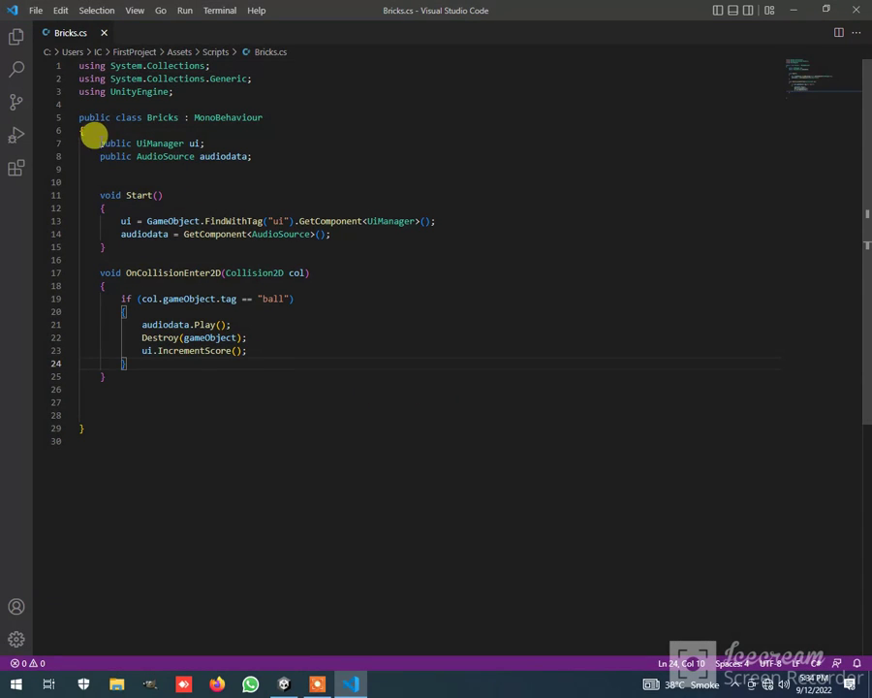
Step: Remove the audiodata declaration, its Play call and its GetComponent<AudioSource> assignment from the Bricks script
{"action": "left_click_drag", "start_coordinate": [100, 143], "coordinate": [206, 142]}
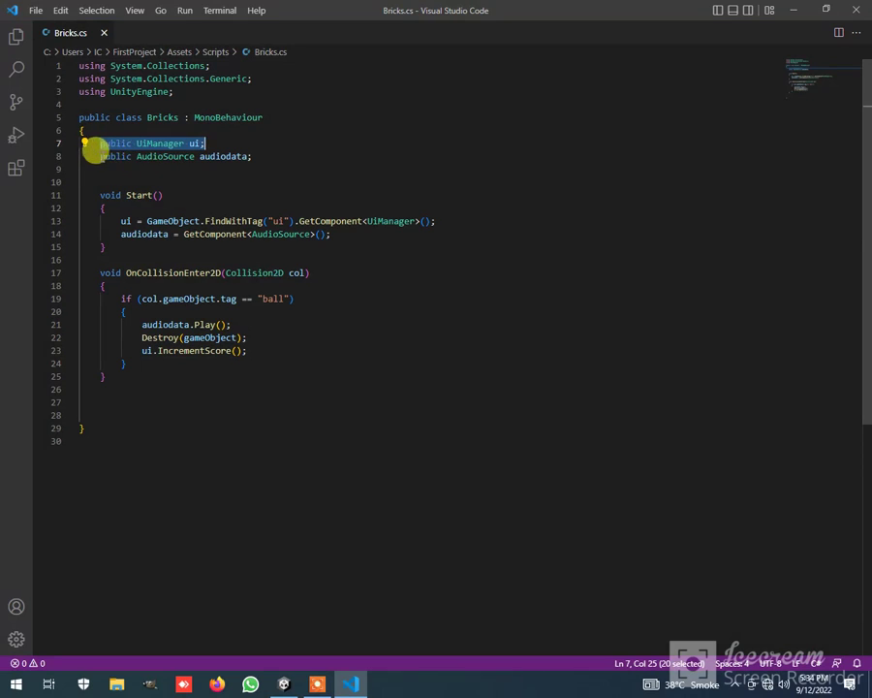
{"action": "left_click_drag", "start_coordinate": [99, 156], "coordinate": [247, 158]}
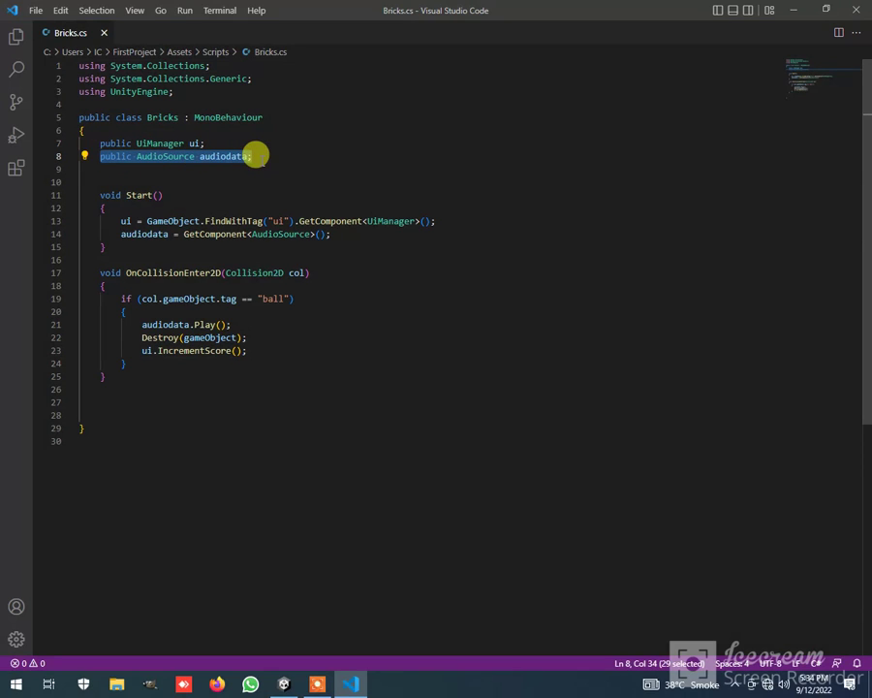
{"action": "key", "text": "BackSpace"}
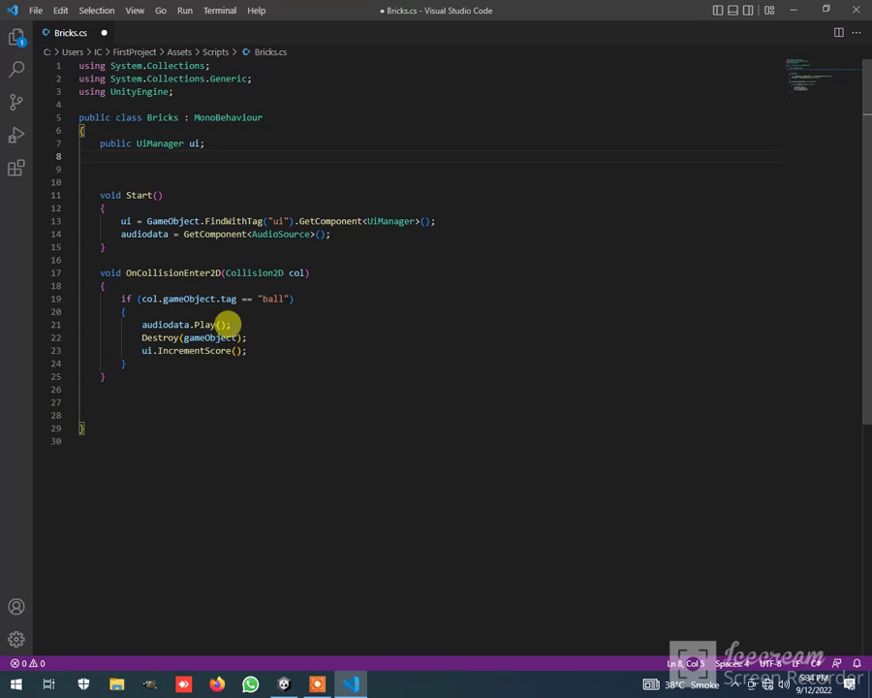
{"action": "left_click_drag", "start_coordinate": [227, 325], "coordinate": [147, 324]}
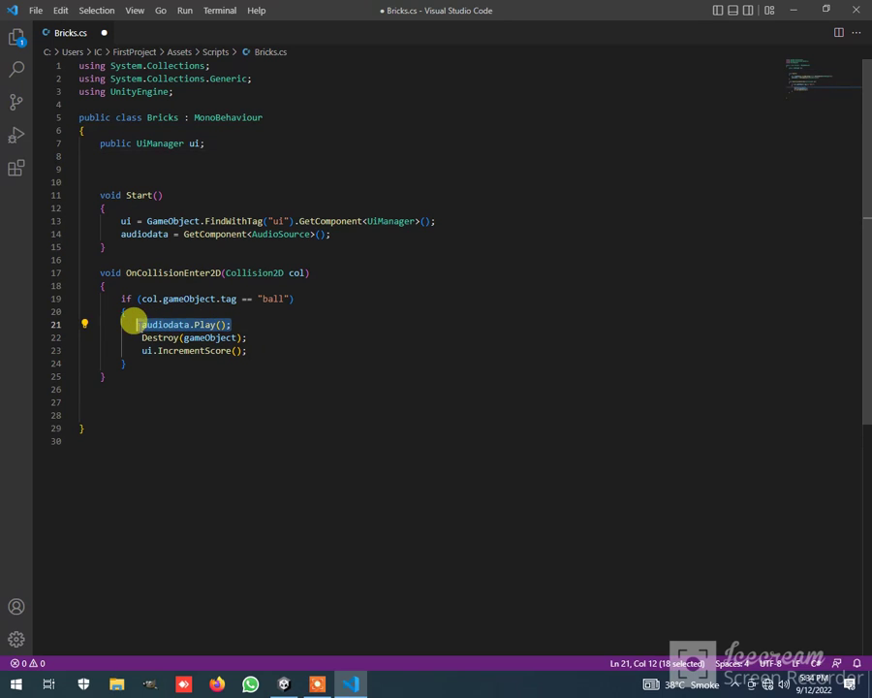
{"action": "key", "text": "BackSpace"}
{"action": "left_click_drag", "start_coordinate": [383, 231], "coordinate": [455, 220]}
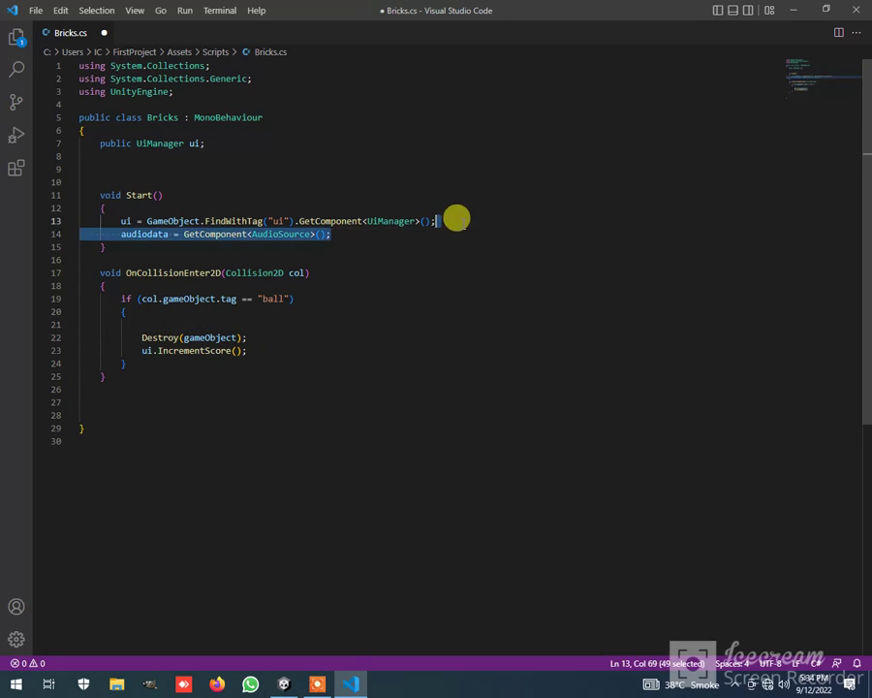
{"action": "key", "text": "BackSpace"}
Step: Review the Bricks script's Start method, its UiManager lookup, the "ball" tag check in OnCollisionEnter2D, and the Destroy and IncrementScore calls
{"action": "left_click", "coordinate": [311, 285]}
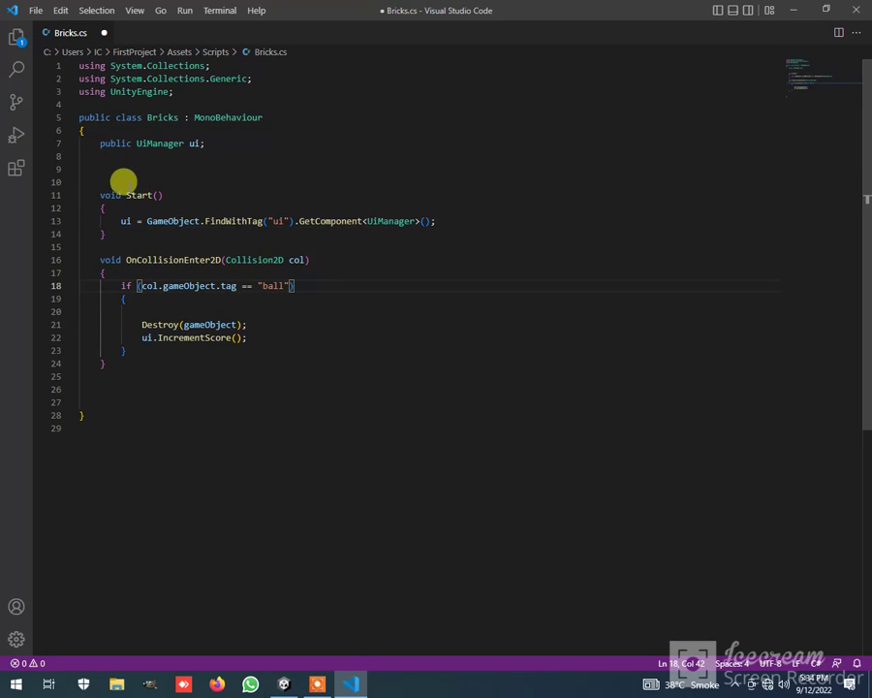
{"action": "left_click_drag", "start_coordinate": [97, 195], "coordinate": [152, 189]}
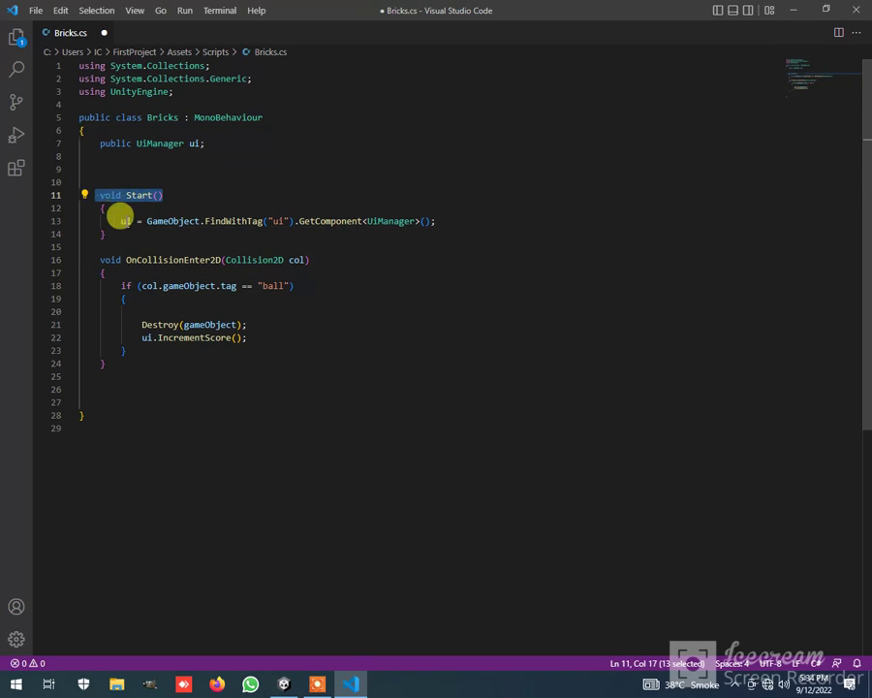
{"action": "left_click_drag", "start_coordinate": [115, 221], "coordinate": [458, 221]}
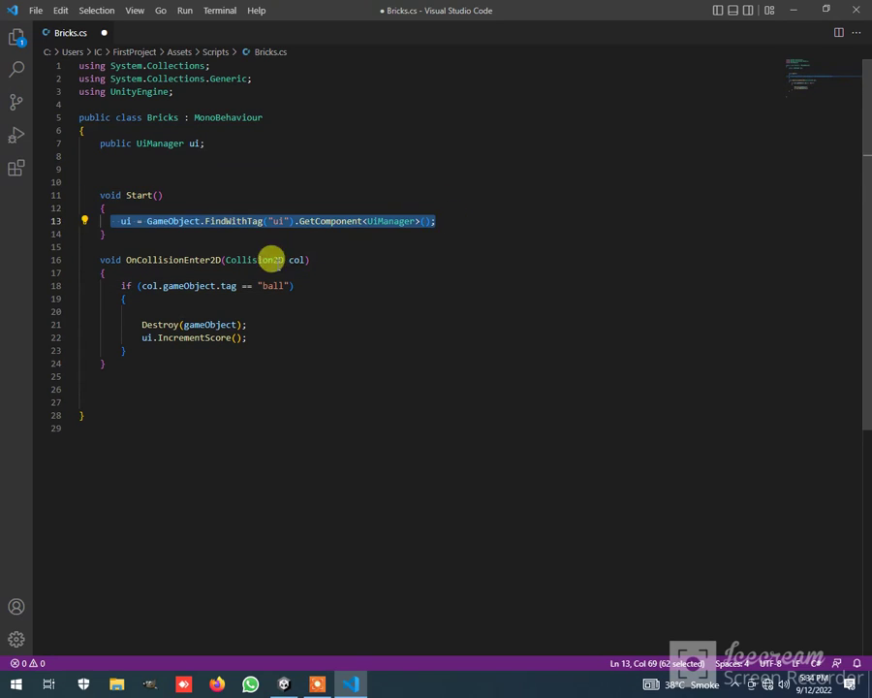
{"action": "left_click_drag", "start_coordinate": [121, 285], "coordinate": [288, 285]}
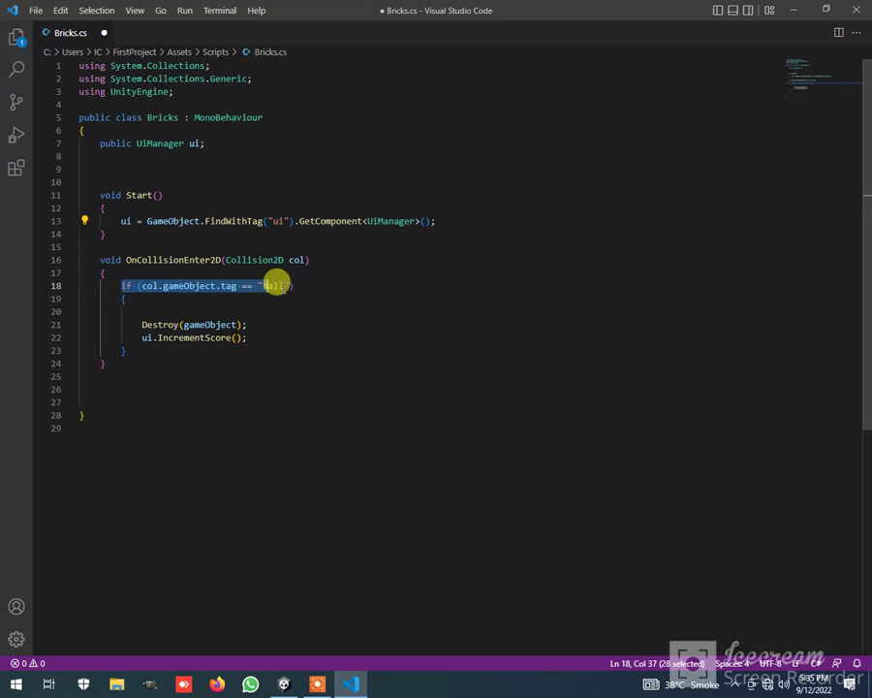
{"action": "left_click_drag", "start_coordinate": [148, 258], "coordinate": [195, 259]}
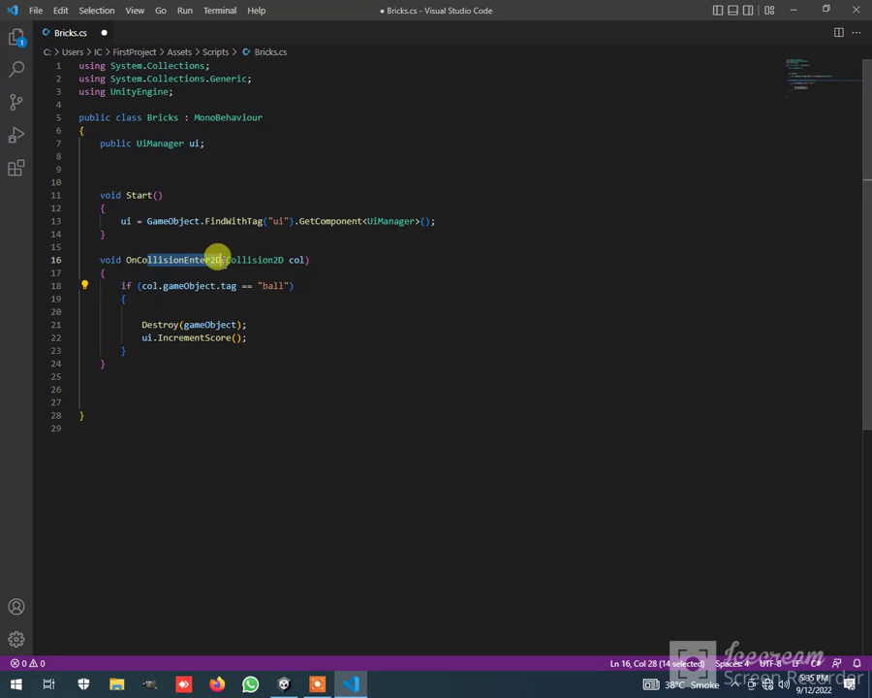
{"action": "left_click_drag", "start_coordinate": [140, 324], "coordinate": [216, 317]}
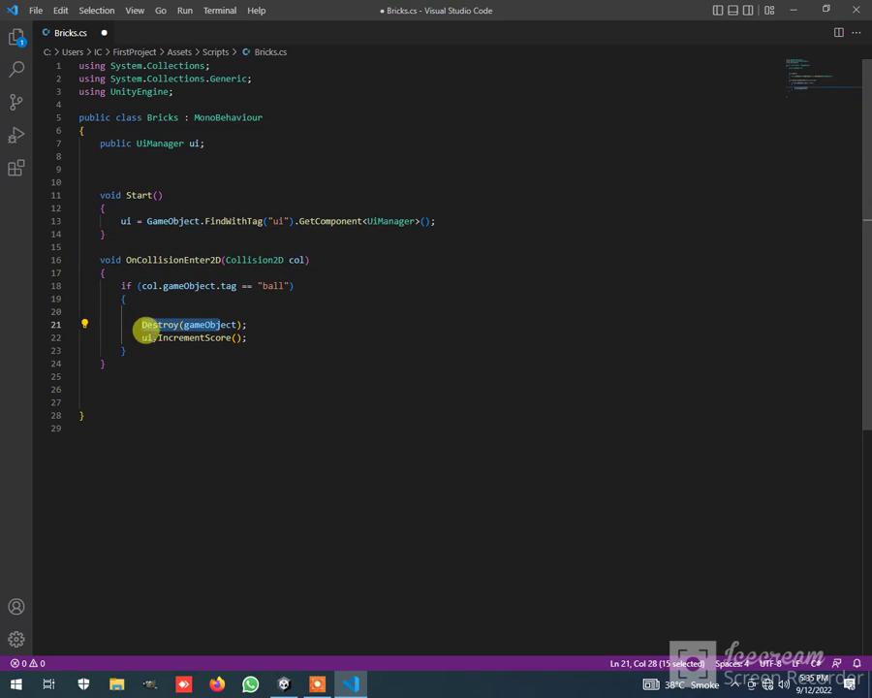
{"action": "left_click_drag", "start_coordinate": [153, 337], "coordinate": [269, 329]}
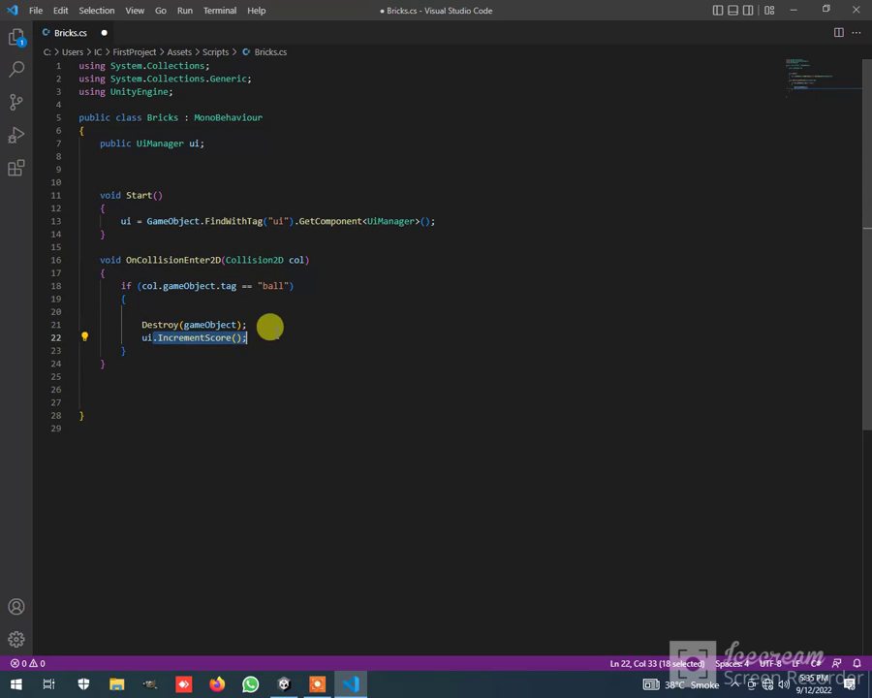
Step: Save the edited Bricks script and return to the Unity editor
{"action": "left_click", "coordinate": [36, 11]}
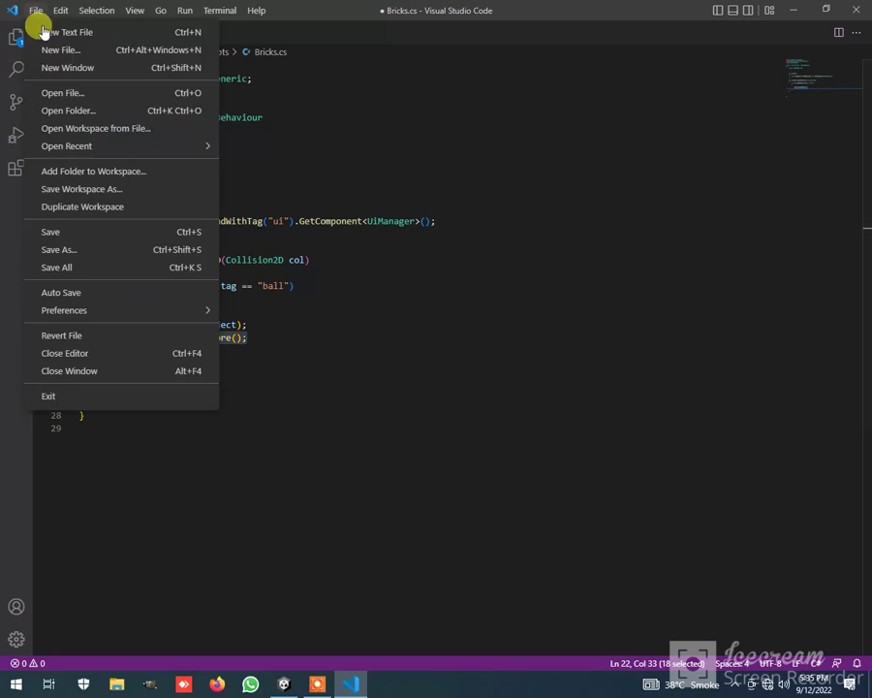
{"action": "left_click", "coordinate": [77, 232]}
{"action": "left_click", "coordinate": [287, 685]}
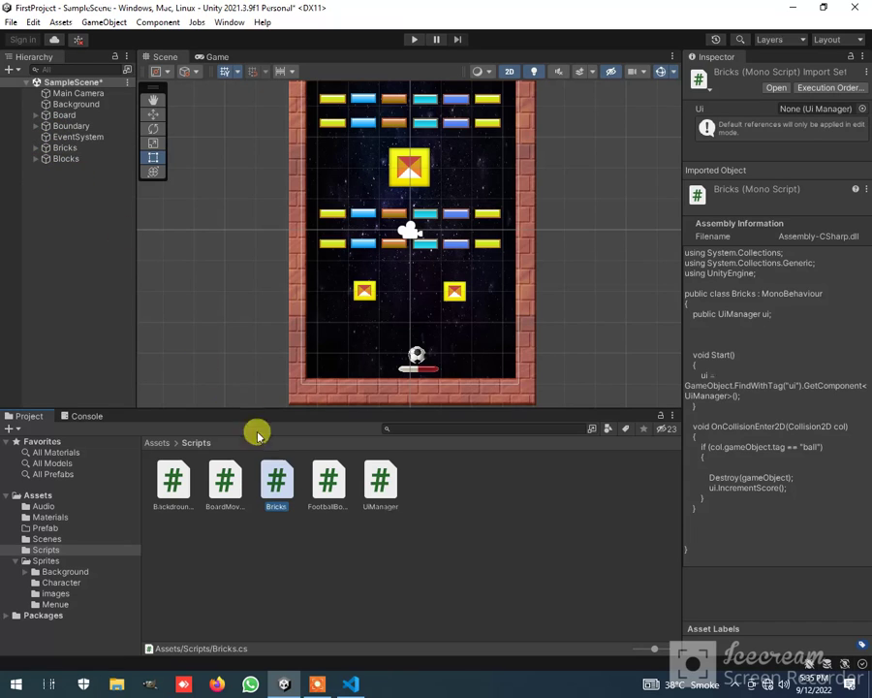
{"action": "left_click", "coordinate": [410, 524]}
{"action": "right_click", "coordinate": [475, 525]}
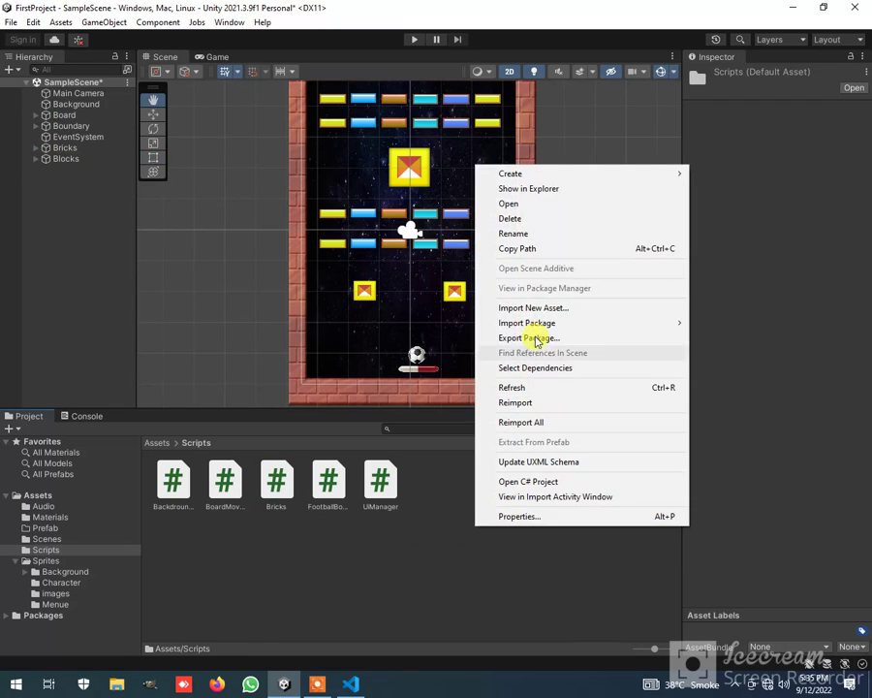
{"action": "mouse_move", "coordinate": [637, 178]}
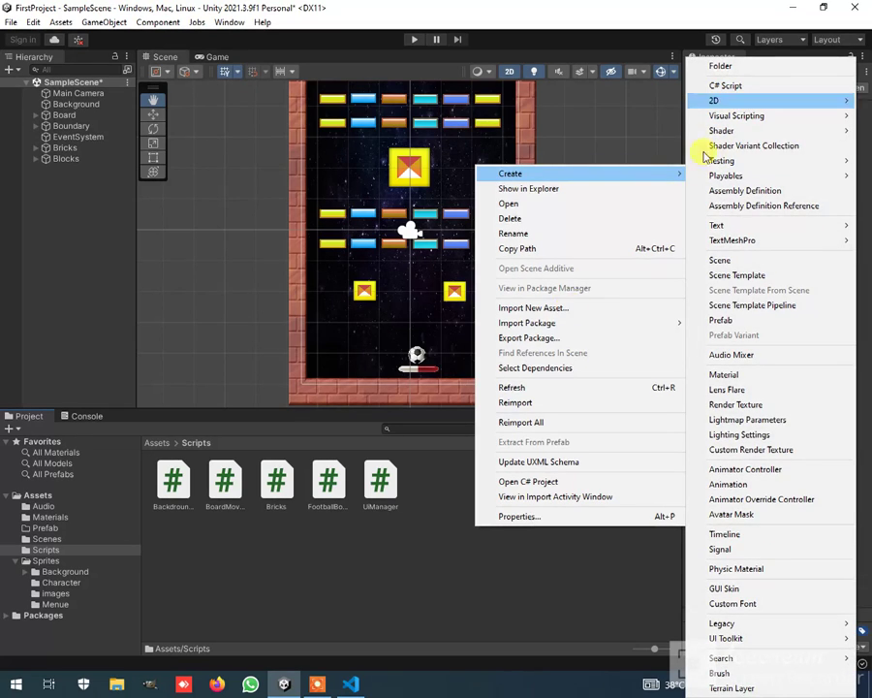
Step: Open the UiManager script in Visual Studio Code and remove its empty Start and Update methods along with their comments
{"action": "left_click", "coordinate": [392, 493]}
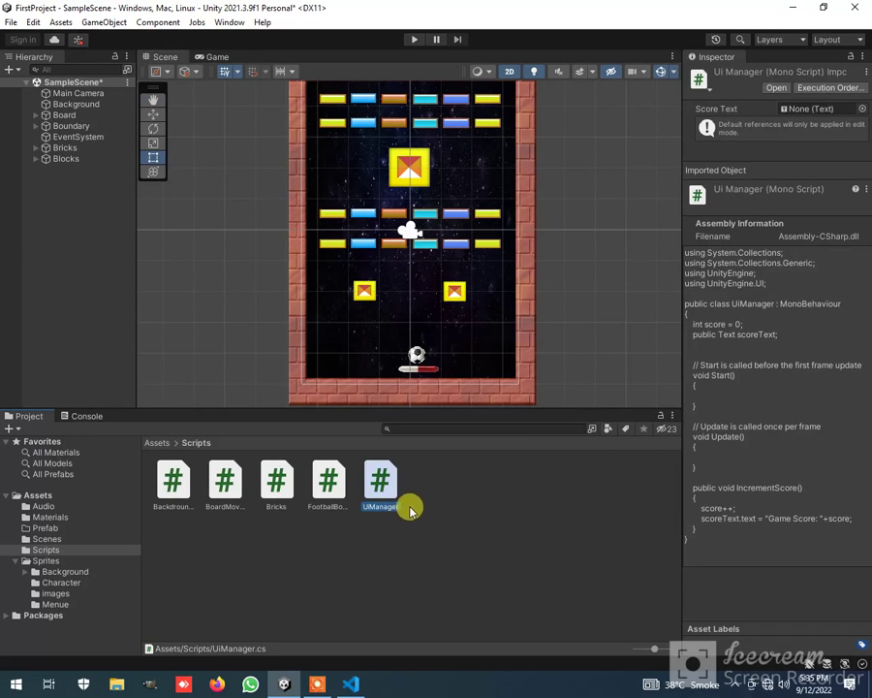
{"action": "double_click", "coordinate": [398, 489]}
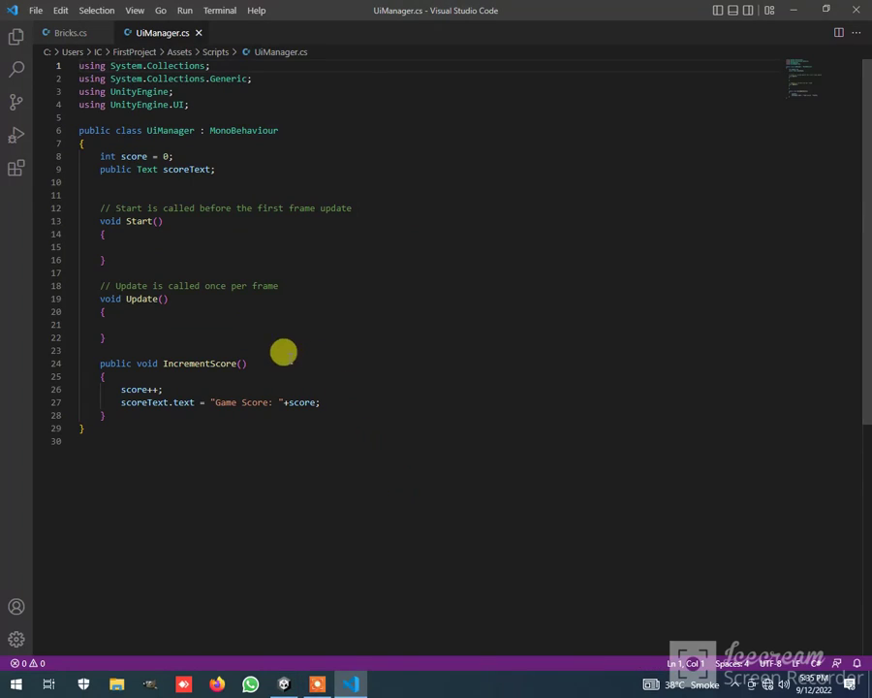
{"action": "left_click", "coordinate": [242, 286]}
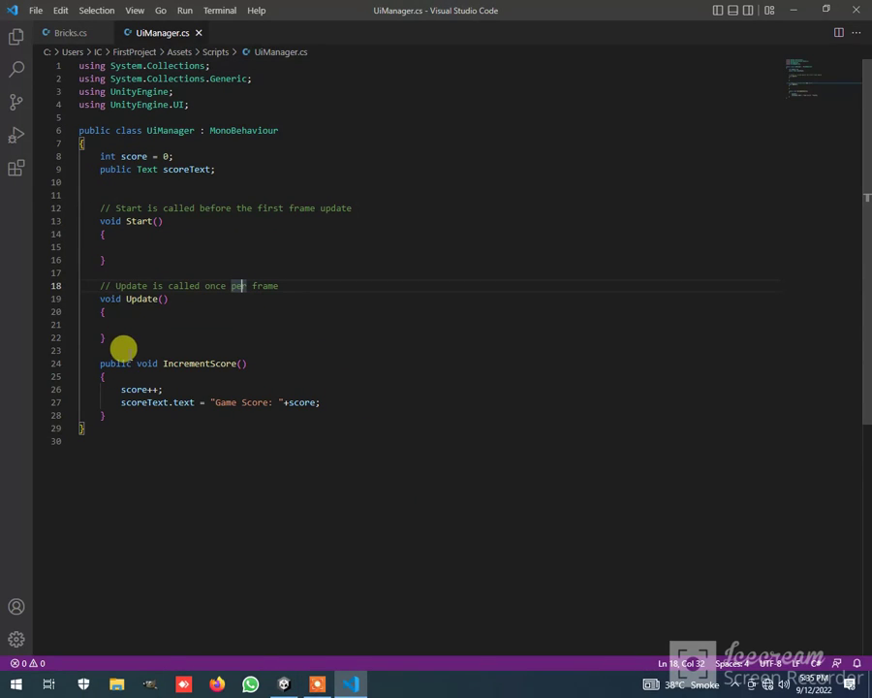
{"action": "left_click_drag", "start_coordinate": [123, 347], "coordinate": [101, 180]}
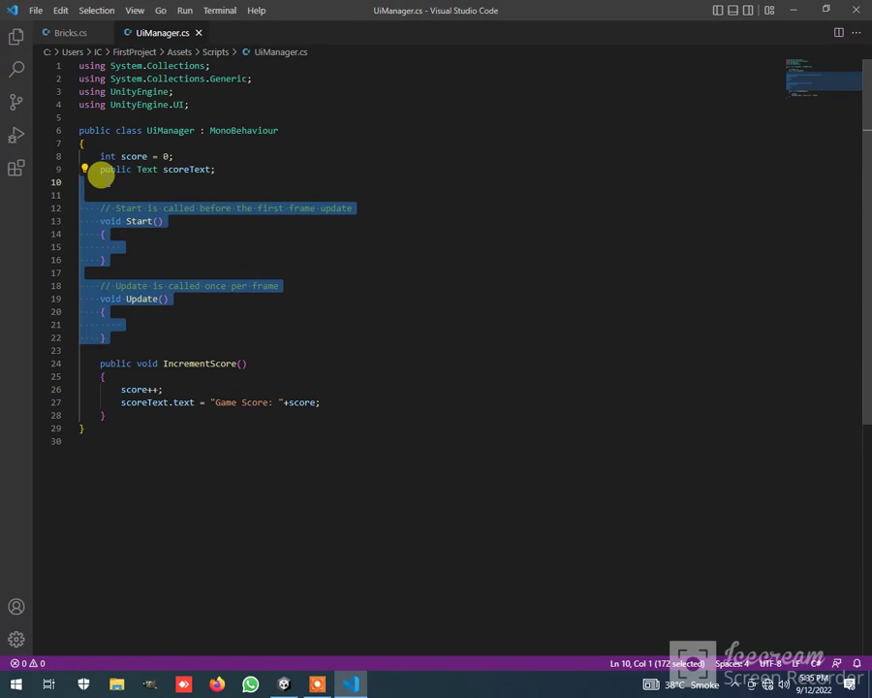
{"action": "key", "text": "BackSpace"}
{"action": "left_click", "coordinate": [228, 219]}
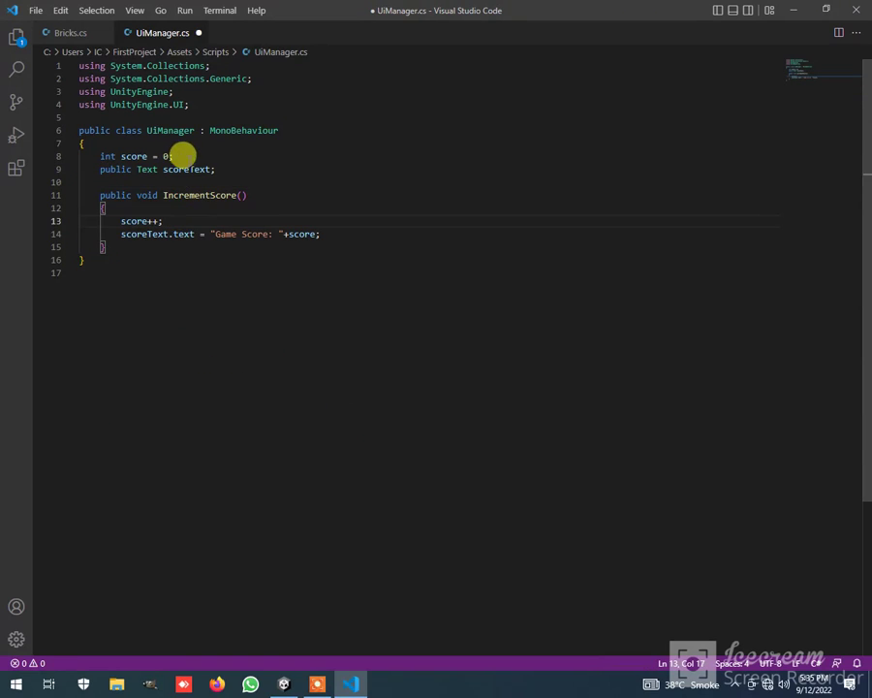
Step: Review the score and scoreText declarations in the UiManager script
{"action": "left_click_drag", "start_coordinate": [183, 154], "coordinate": [95, 156]}
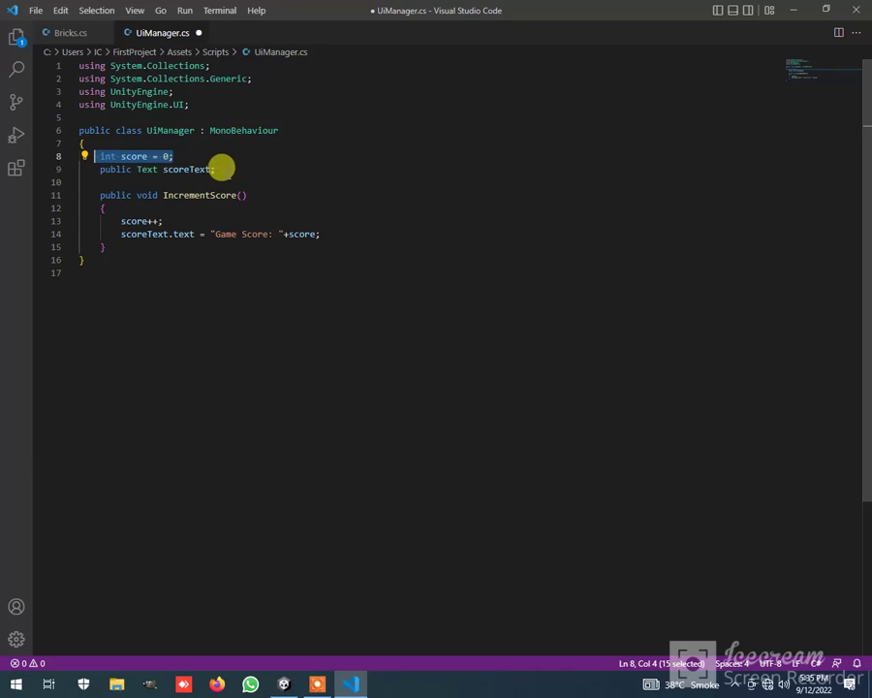
{"action": "left_click_drag", "start_coordinate": [221, 169], "coordinate": [137, 160]}
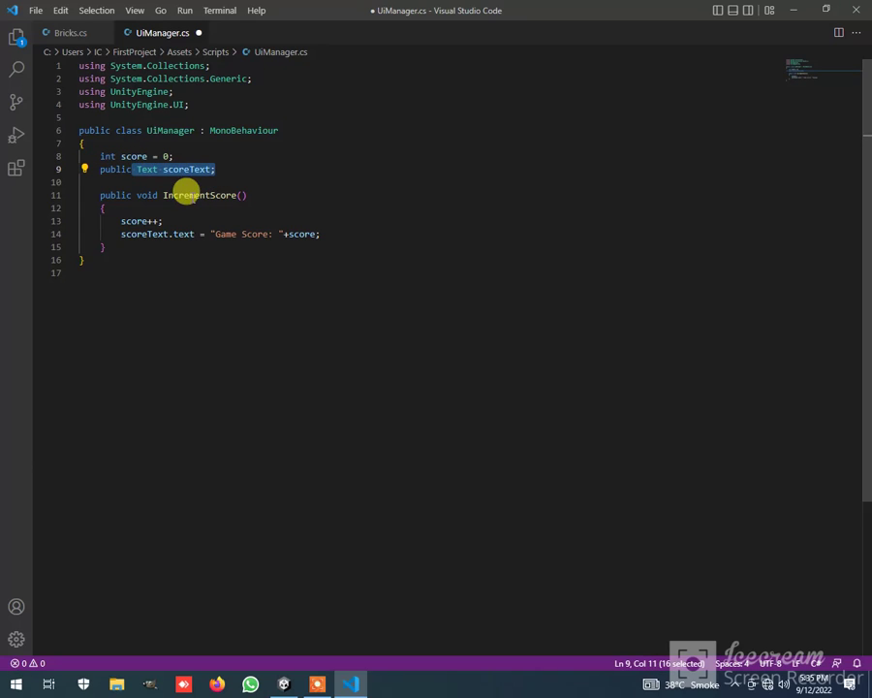